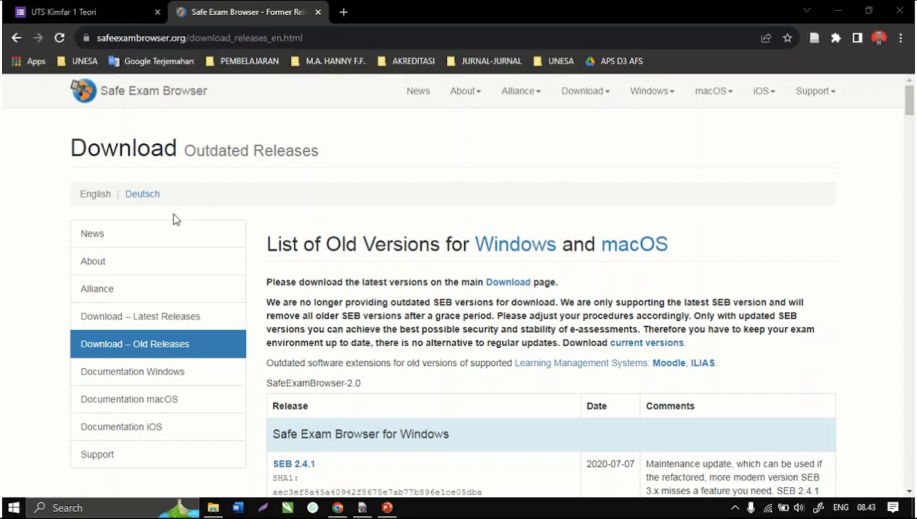
# Step: Look at the UTS Kimfar 1 Teori form and the Safe Exam Browser download page in the two open browser tabs
pyautogui.click(74, 11)
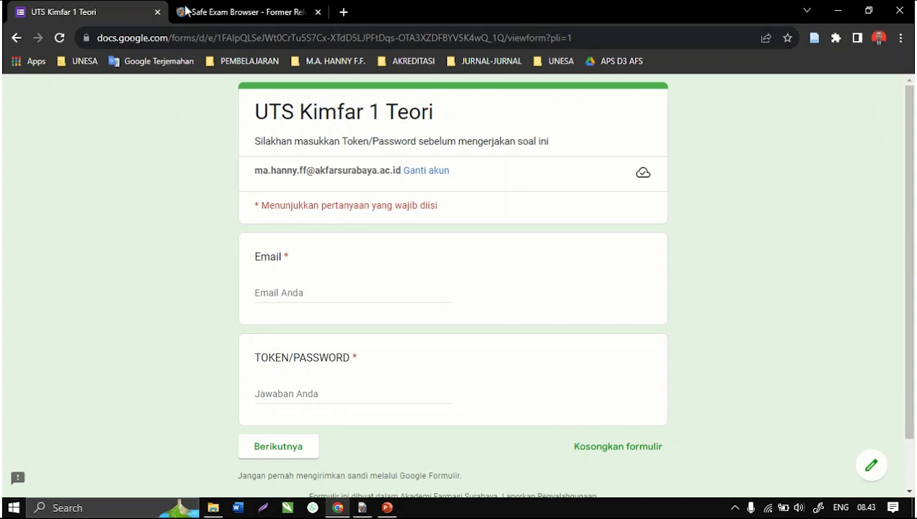
pyautogui.click(245, 11)
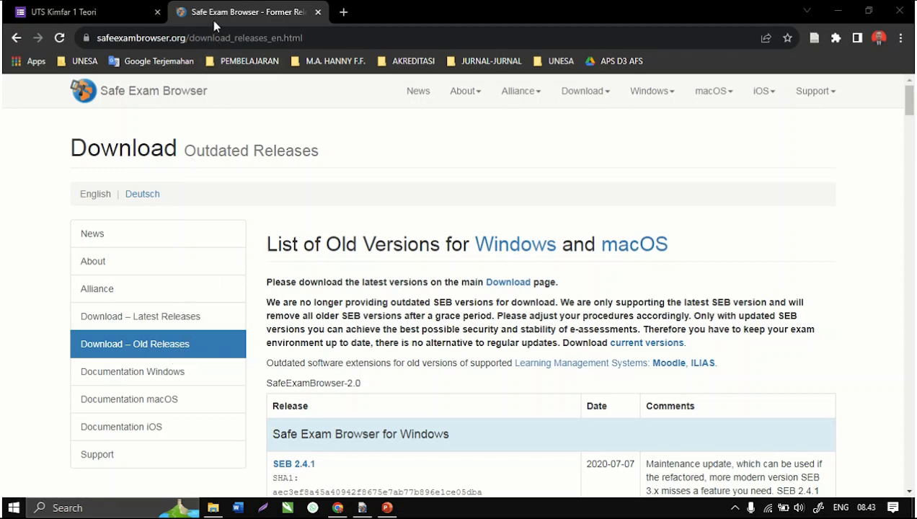
pyautogui.click(94, 8)
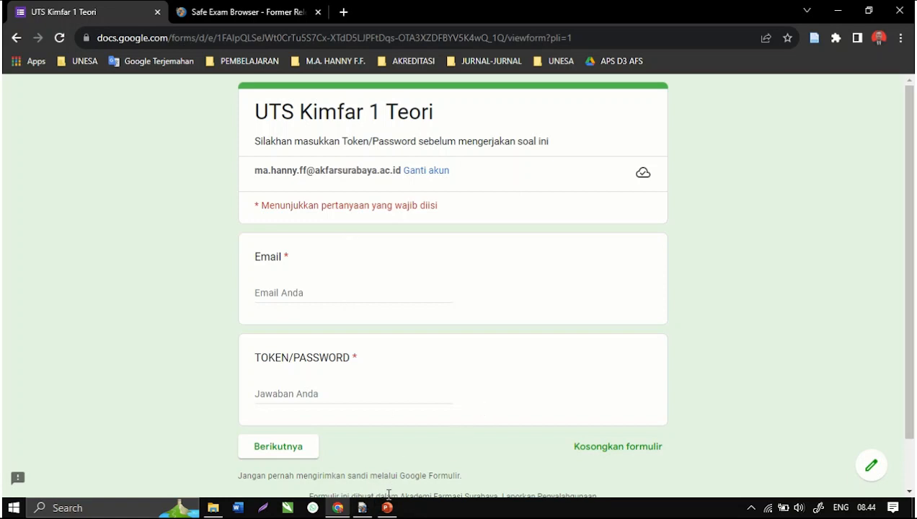
# Step: Open the percobaan.seb file from the Downloads folder in File Explorer
pyautogui.moveTo(362, 507)
pyautogui.click(213, 508)
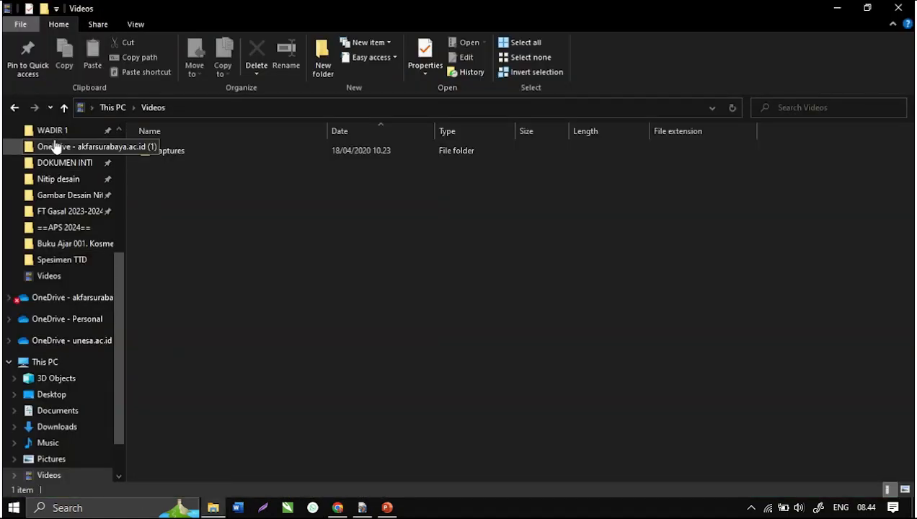
pyautogui.scroll(5, 52, 216)
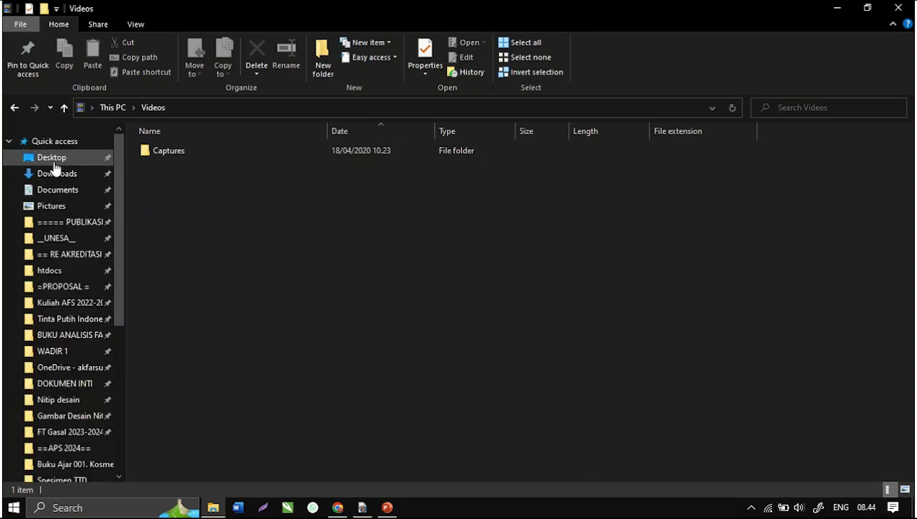
pyautogui.click(57, 175)
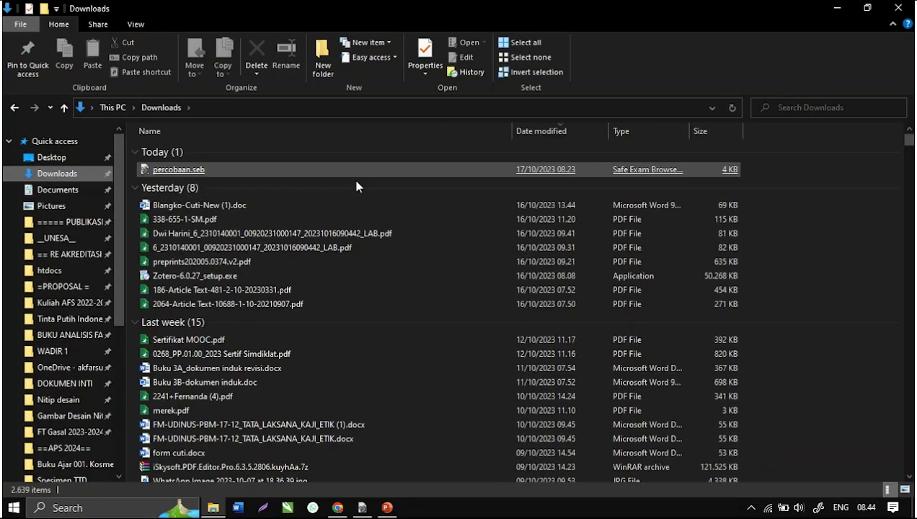
pyautogui.click(180, 170)
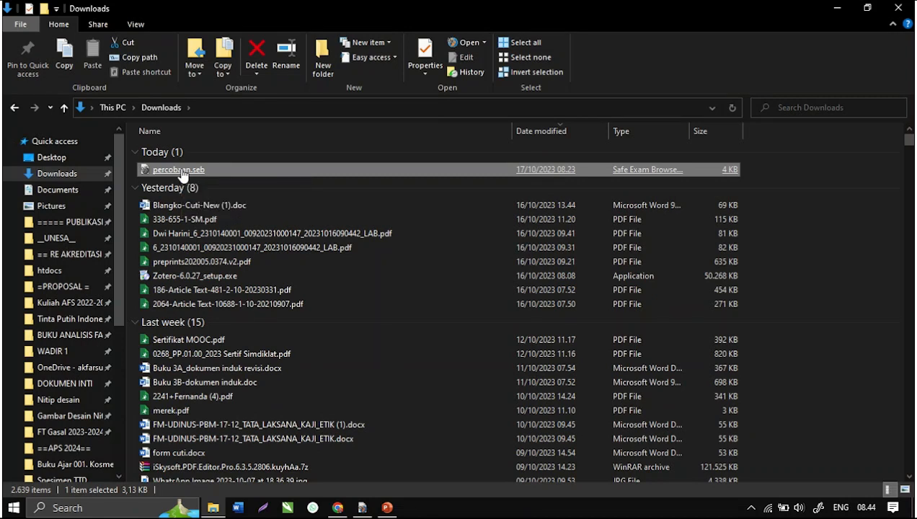
pyautogui.doubleClick(180, 171)
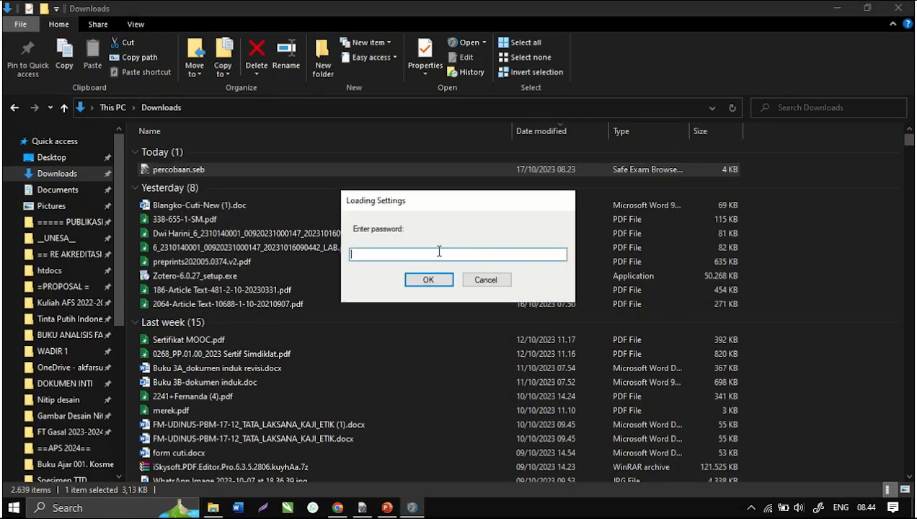
# Step: Enter the settings password for the percobaan.seb file and confirm loading its settings
pyautogui.write('11')
pyautogui.click(443, 282)
pyautogui.click(439, 281)
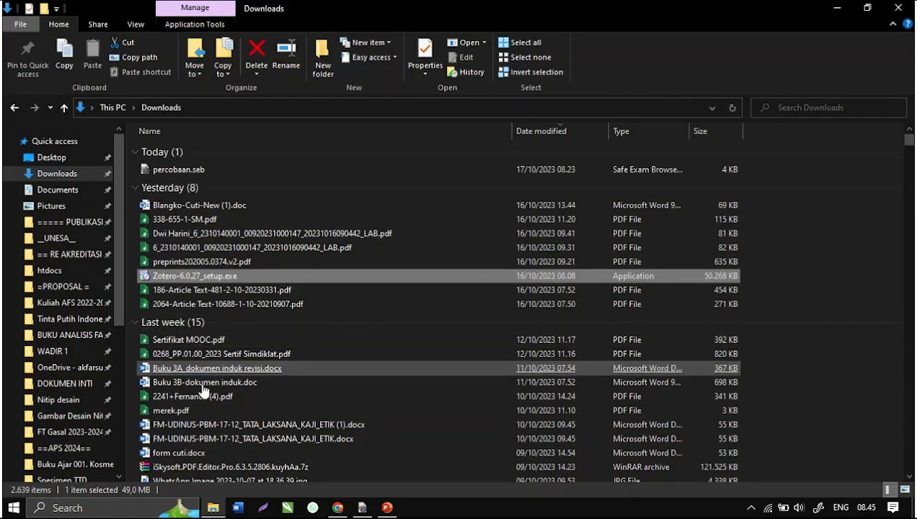
# Step: Return to the Safe Exam Browser site in Chrome and review the latest releases for Windows and macOS
pyautogui.click(362, 507)
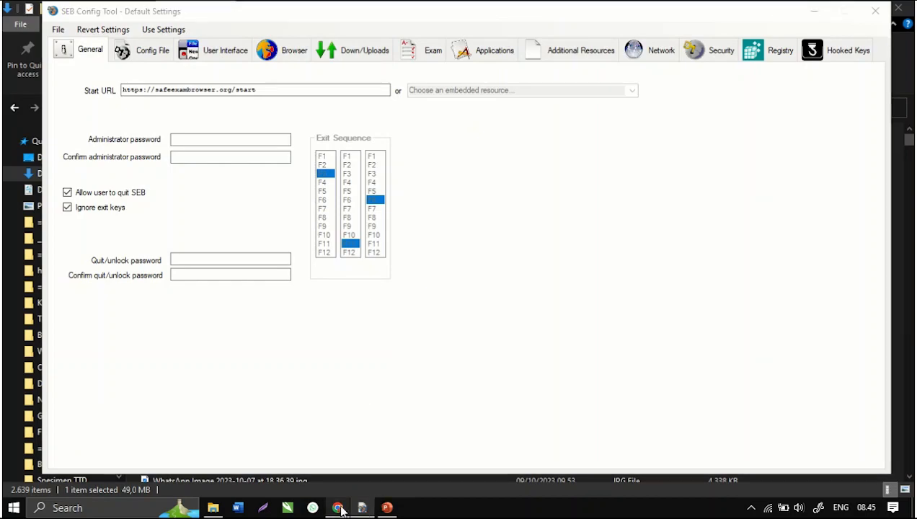
pyautogui.click(337, 507)
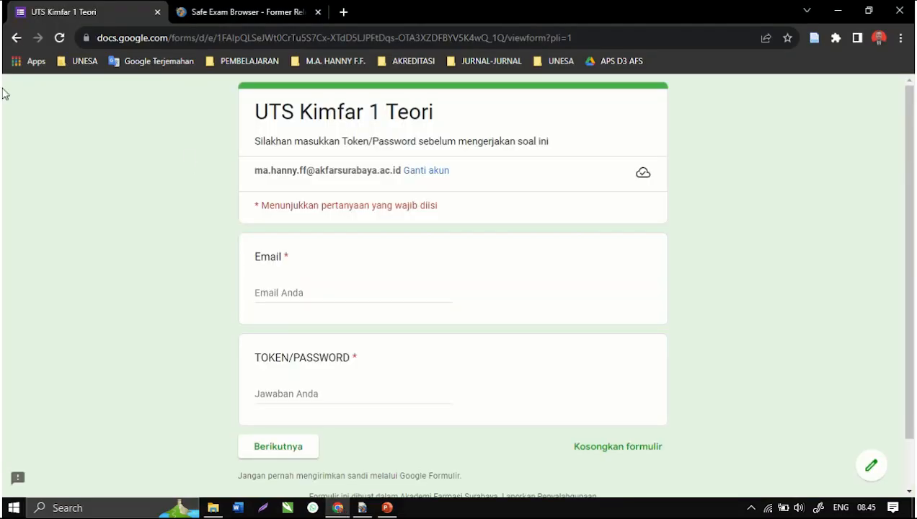
pyautogui.click(180, 10)
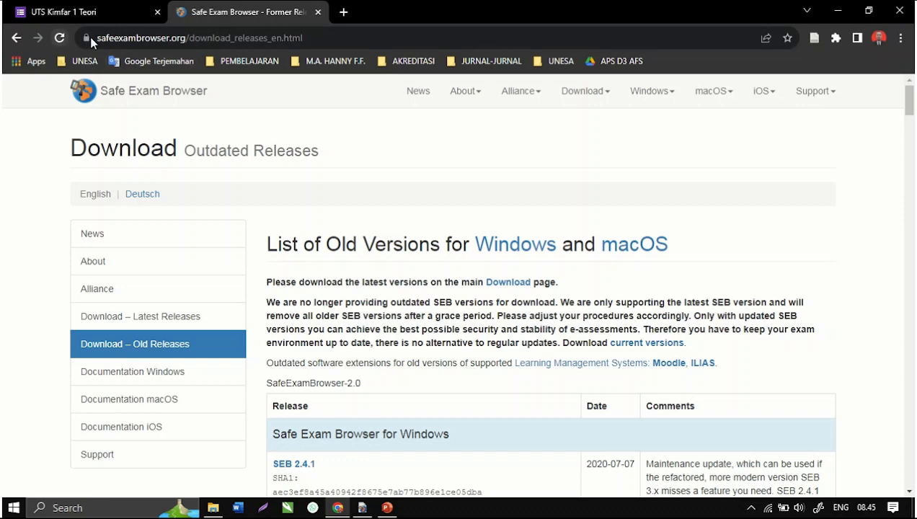
pyautogui.scroll(-3, 262, 128)
pyautogui.scroll(3, 262, 128)
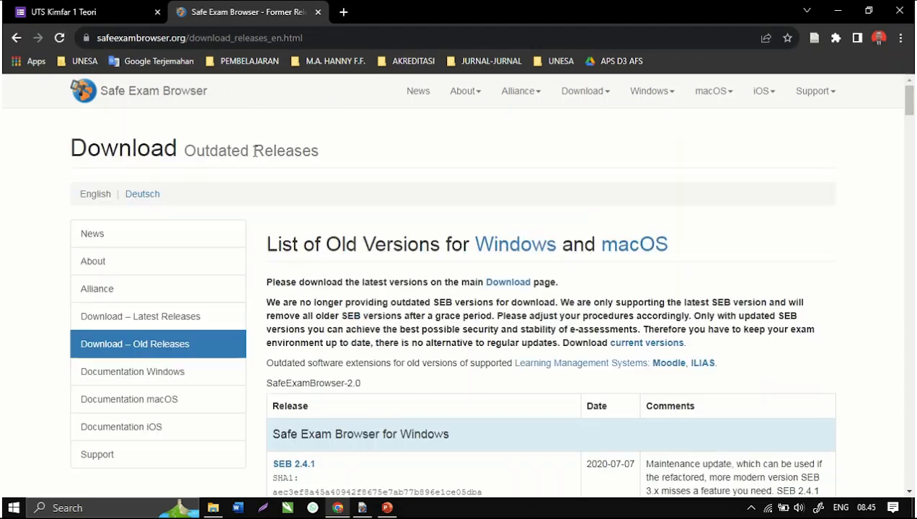
pyautogui.click(155, 330)
pyautogui.scroll(-3, 433, 317)
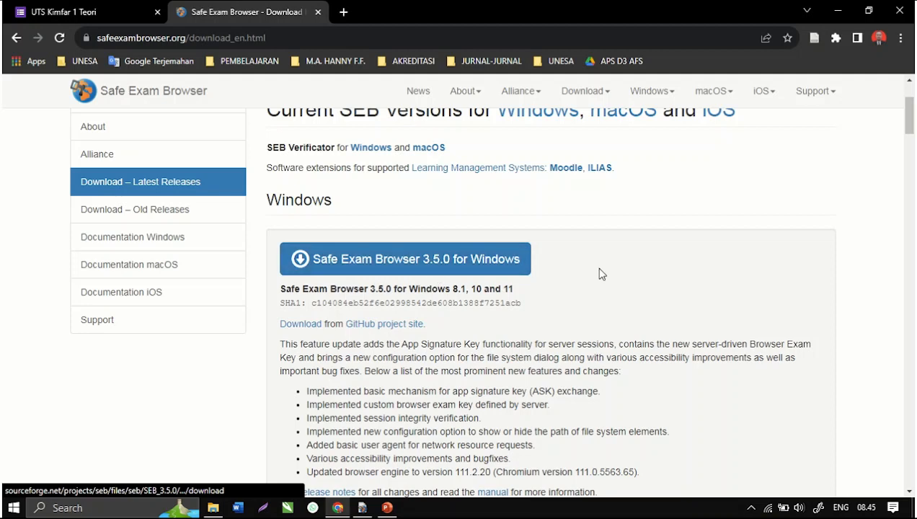
pyautogui.scroll(-3, 461, 226)
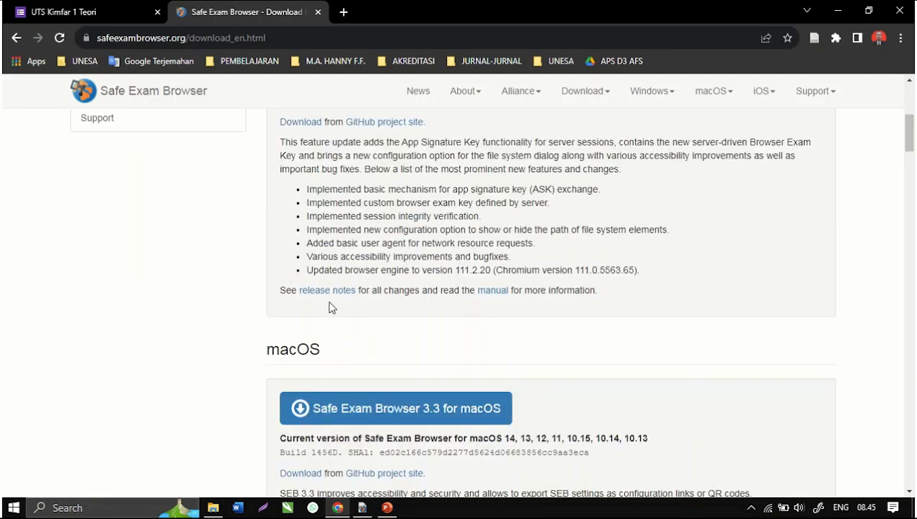
pyautogui.scroll(3, 273, 292)
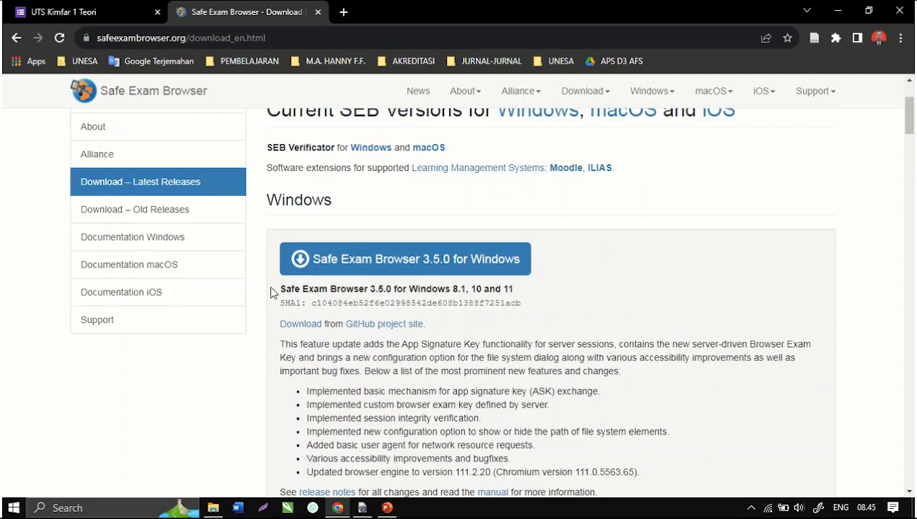
# Step: Open the Old Releases page and look over the list of former Safe Exam Browser versions
pyautogui.click(173, 209)
pyautogui.scroll(-2, 490, 302)
pyautogui.scroll(2, 528, 319)
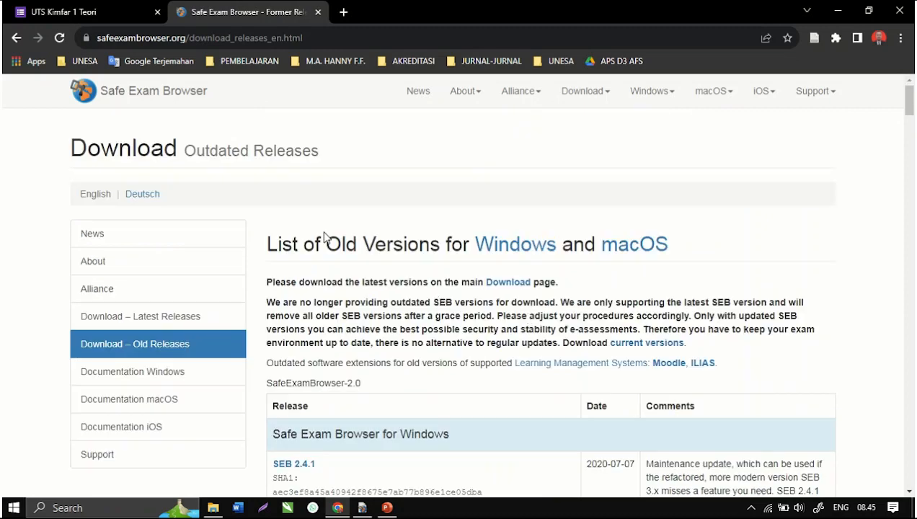
pyautogui.scroll(-1, 538, 434)
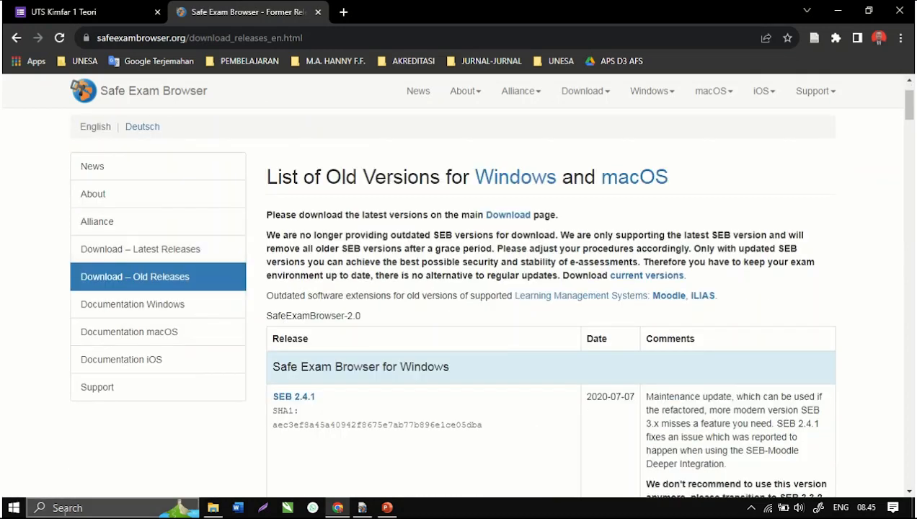
# Step: Locate SEB Config Tool in the Safe Exam Browser folder of the installed apps and bring its running window into view
pyautogui.click(14, 510)
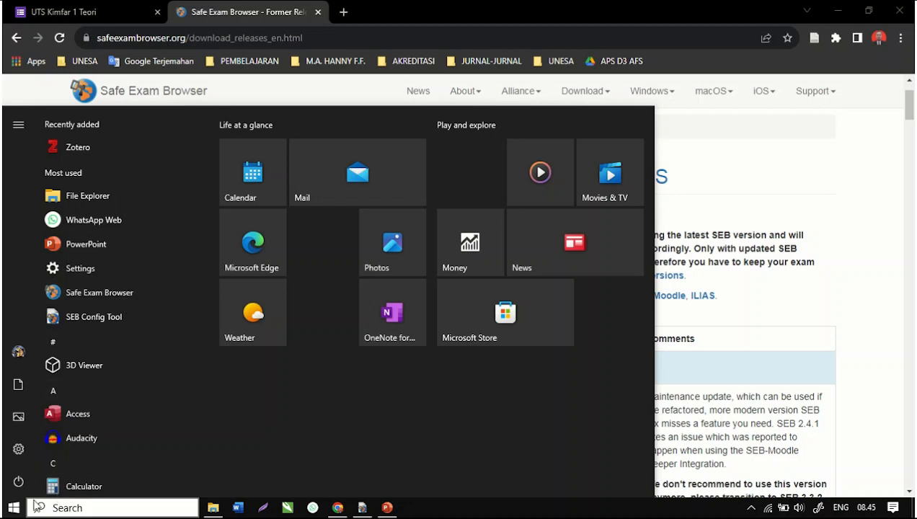
pyautogui.scroll(-3, 135, 401)
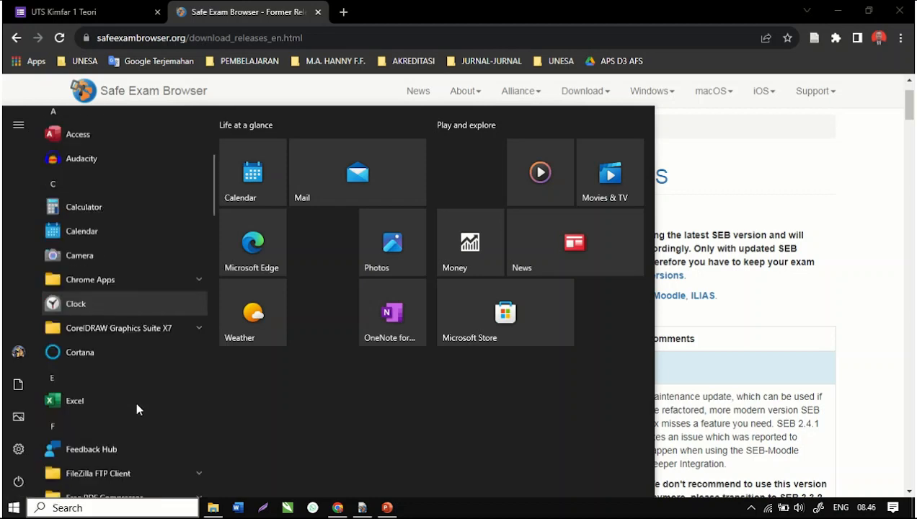
pyautogui.scroll(-10, 137, 405)
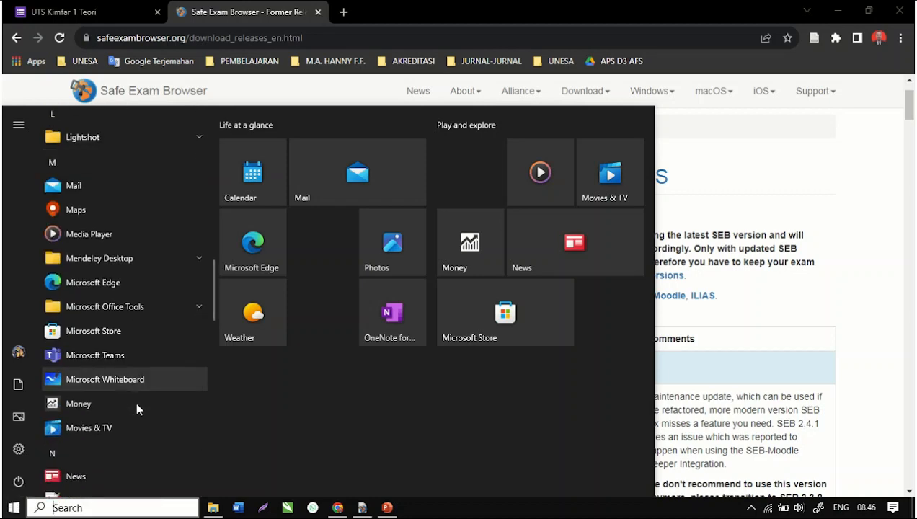
pyautogui.scroll(-8, 137, 404)
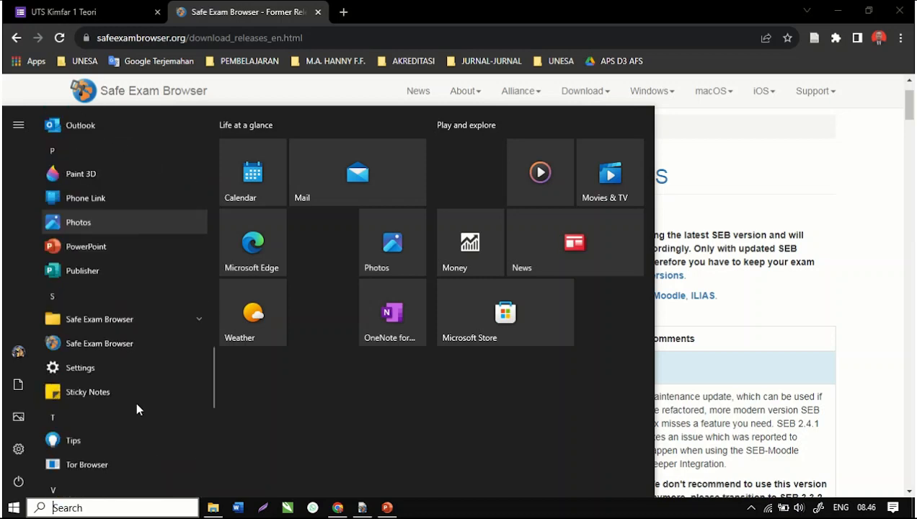
pyautogui.scroll(-2, 136, 400)
pyautogui.click(142, 232)
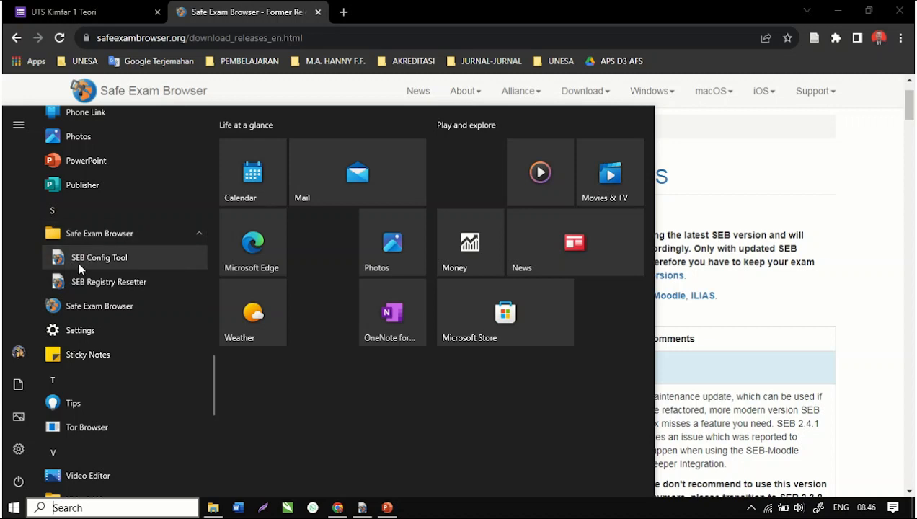
pyautogui.click(362, 506)
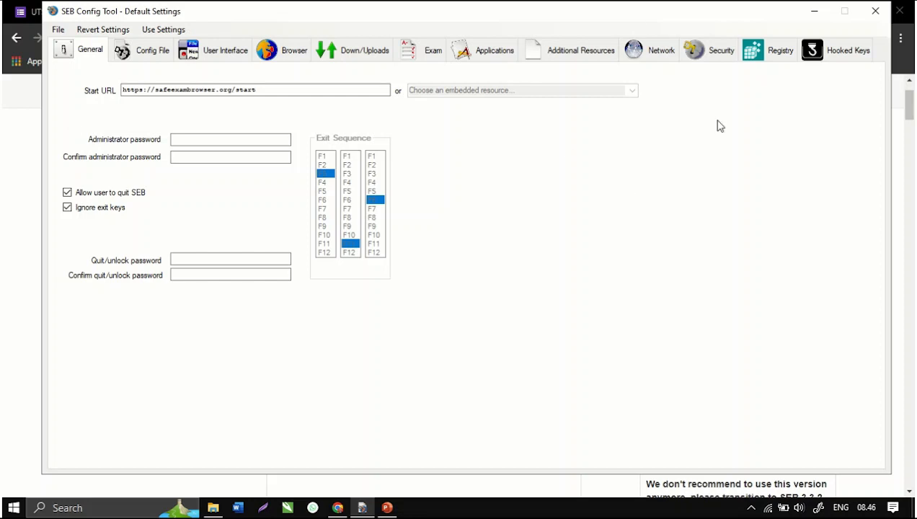
pyautogui.moveTo(271, 20); pyautogui.dragTo(352, 27)
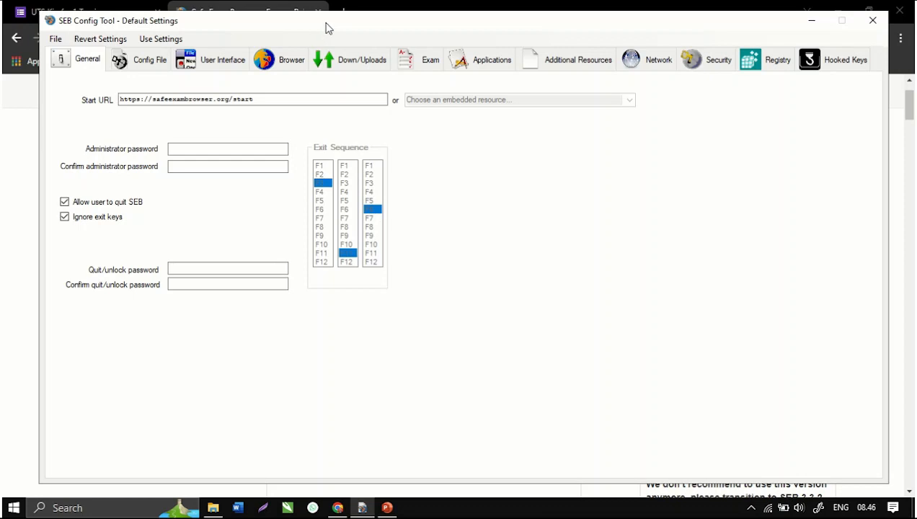
# Step: Search the web for "fully exam kiosk" in a new Chrome tab
pyautogui.click(344, 509)
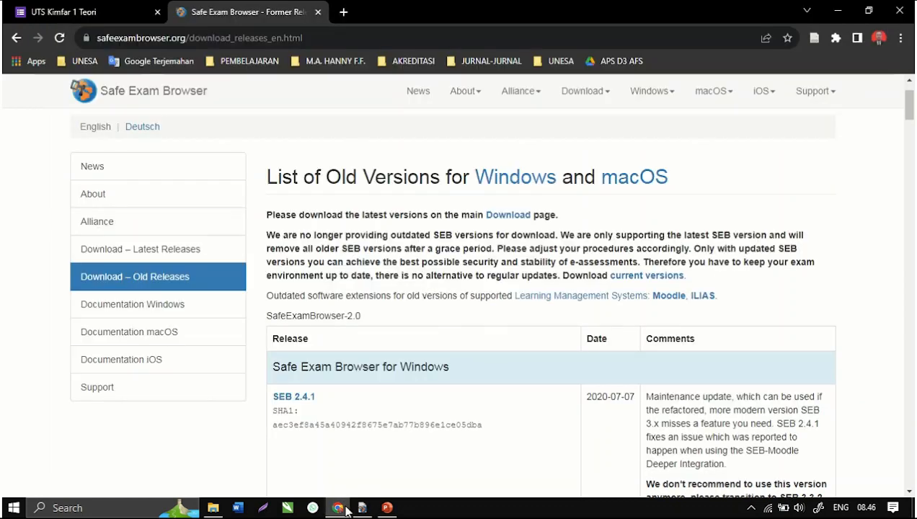
pyautogui.click(343, 13)
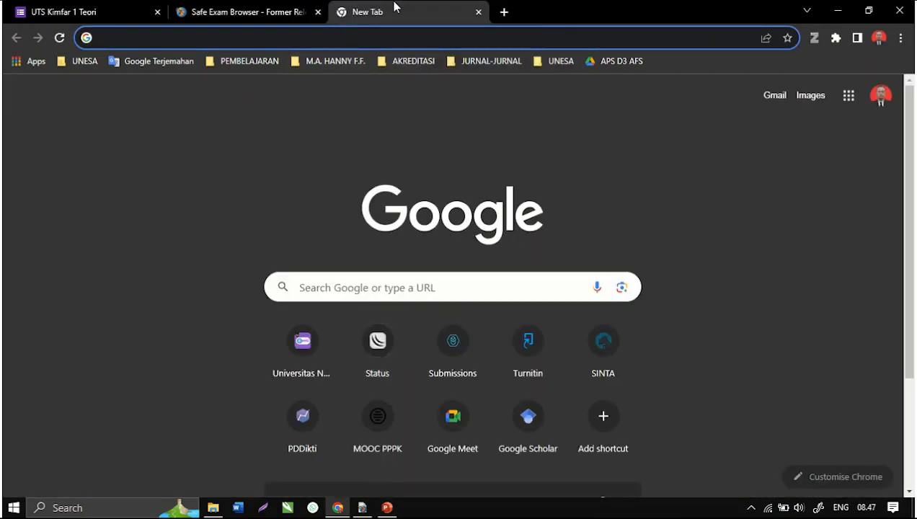
pyautogui.click(258, 38)
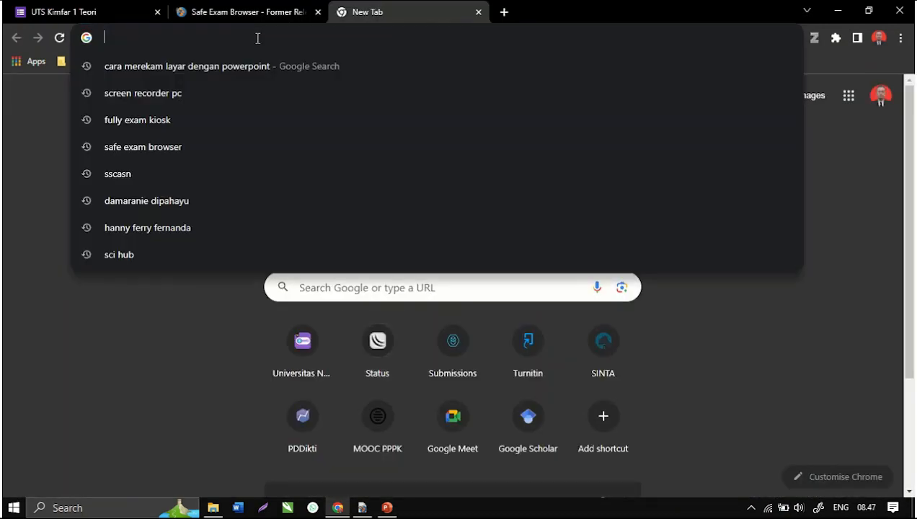
pyautogui.write('fully exam kiosk')
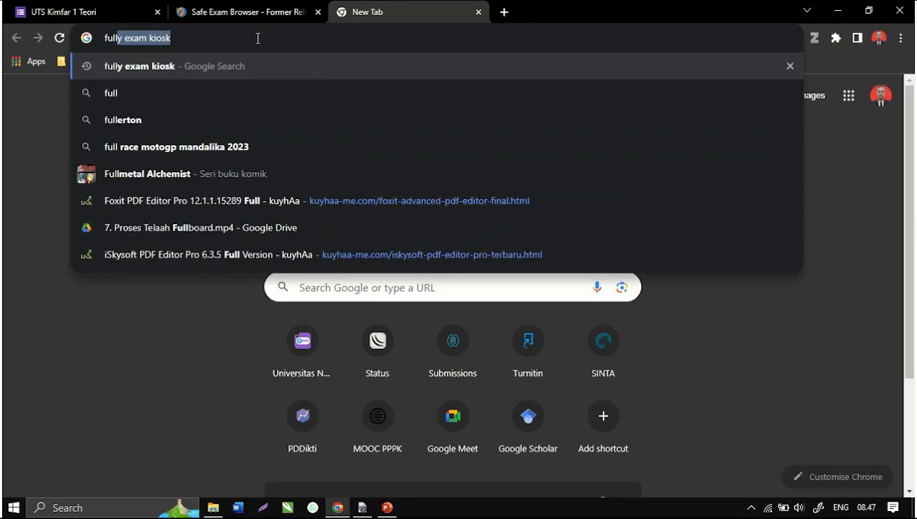
pyautogui.press('Return')
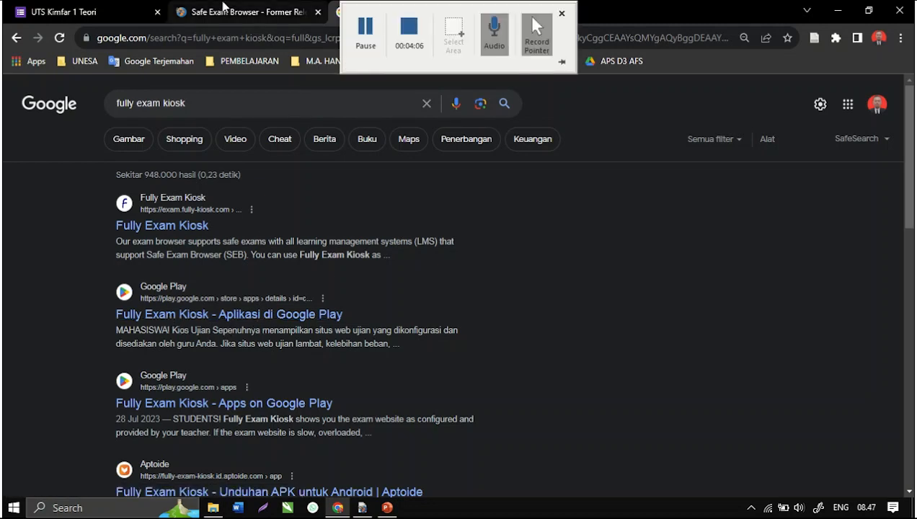
# Step: Open the iOS documentation on the Safe Exam Browser site and skim the user manual
pyautogui.click(223, 10)
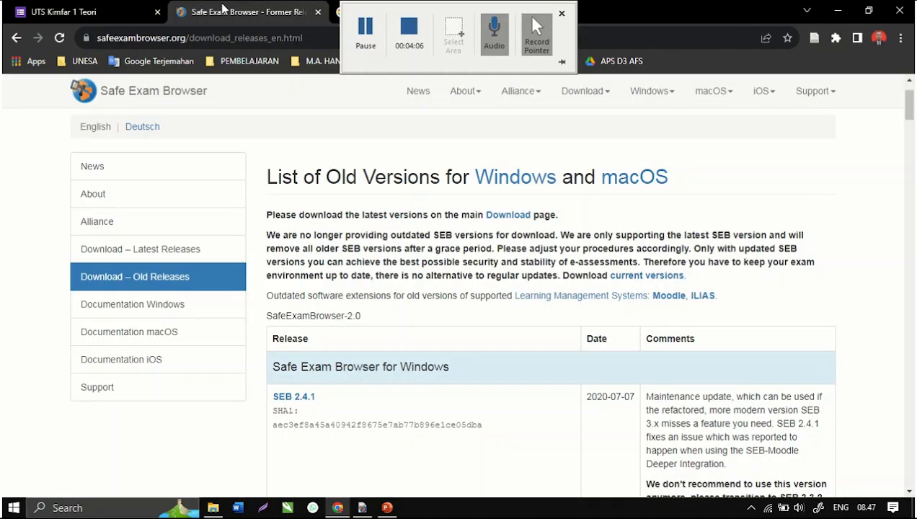
pyautogui.click(142, 363)
pyautogui.scroll(-8, 466, 315)
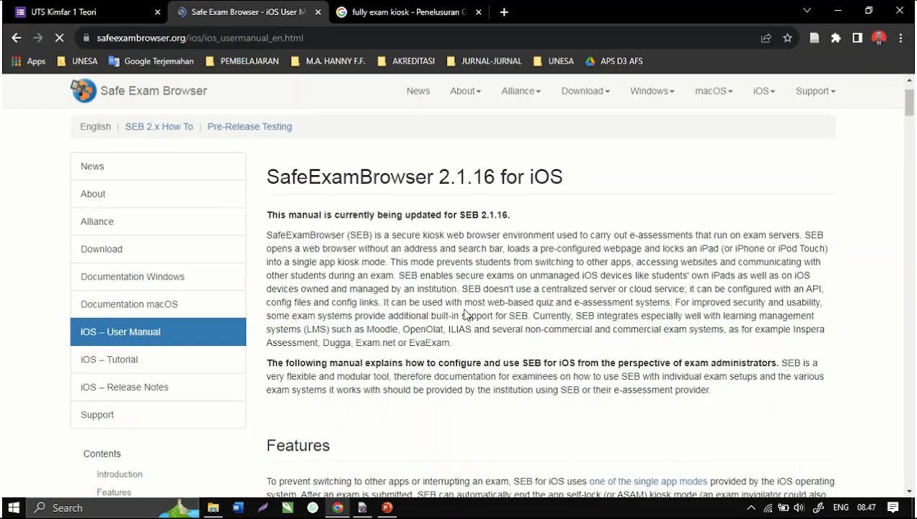
pyautogui.scroll(-4, 466, 307)
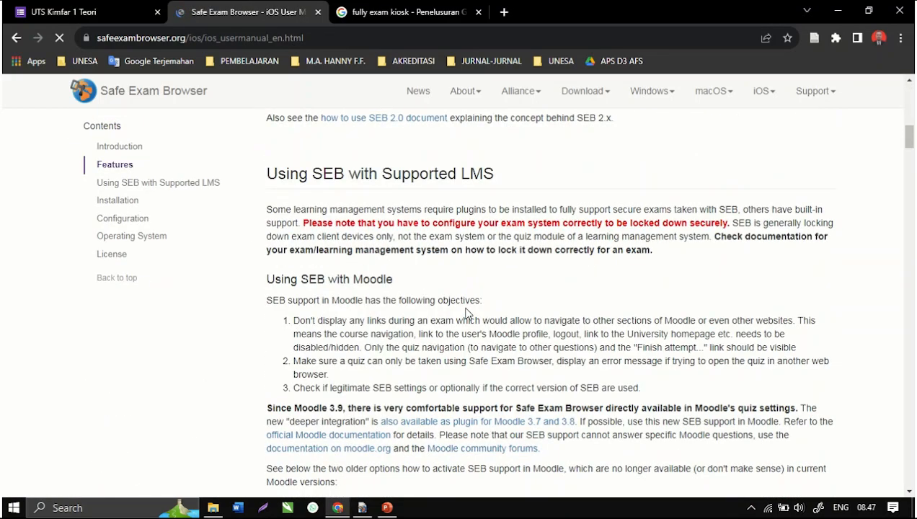
pyautogui.scroll(9, 368, 227)
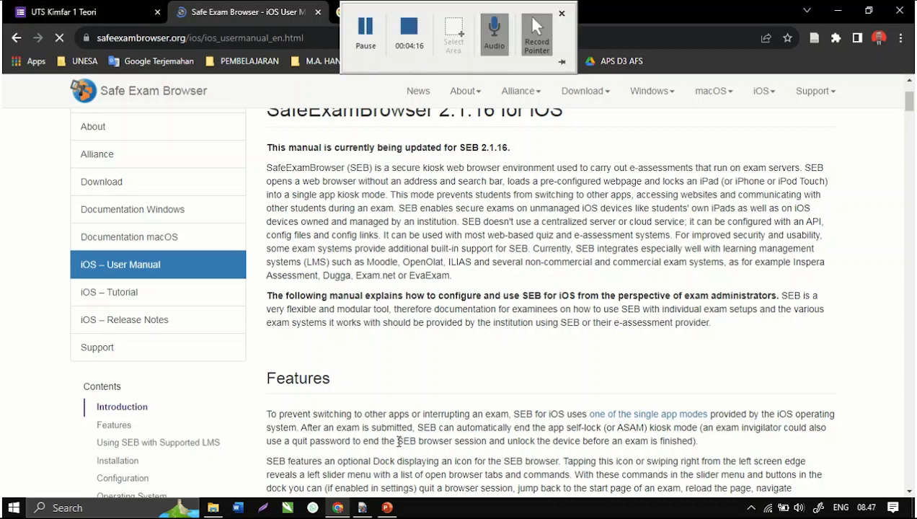
# Step: Copy the address of the UTS Kimfar 1 Teori form from Chrome and set it as the Start URL in SEB Config Tool
pyautogui.click(363, 507)
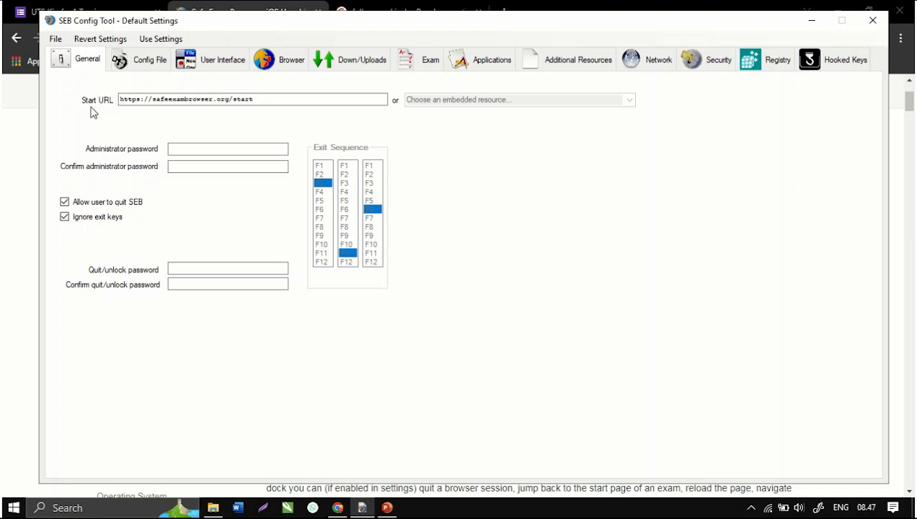
pyautogui.click(122, 103)
pyautogui.click(58, 6)
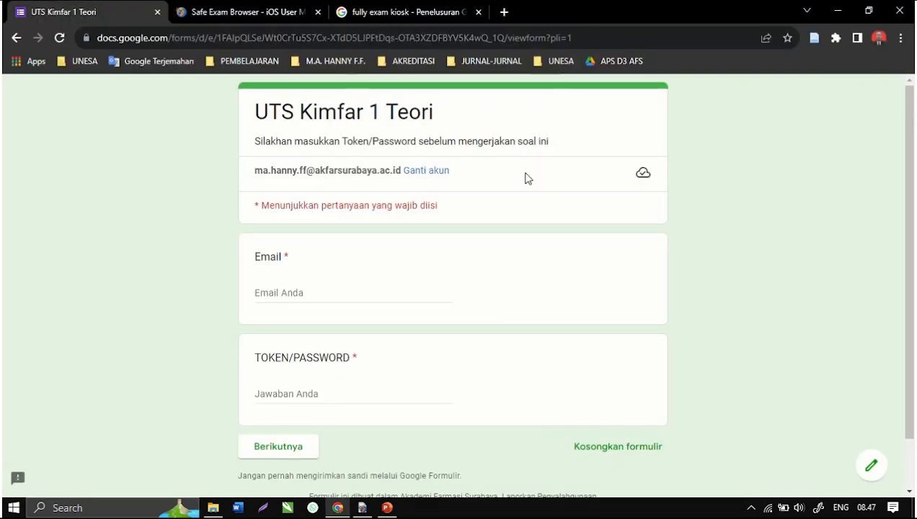
pyautogui.click(166, 46)
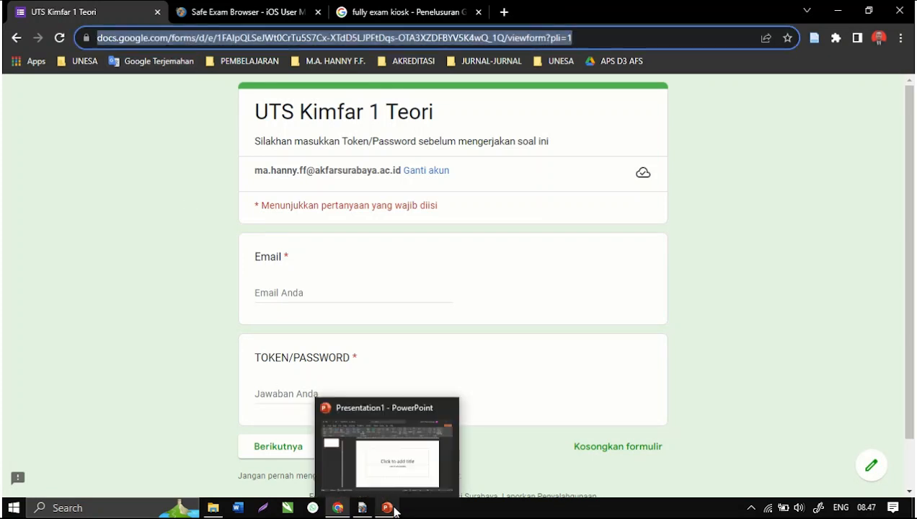
pyautogui.click(362, 508)
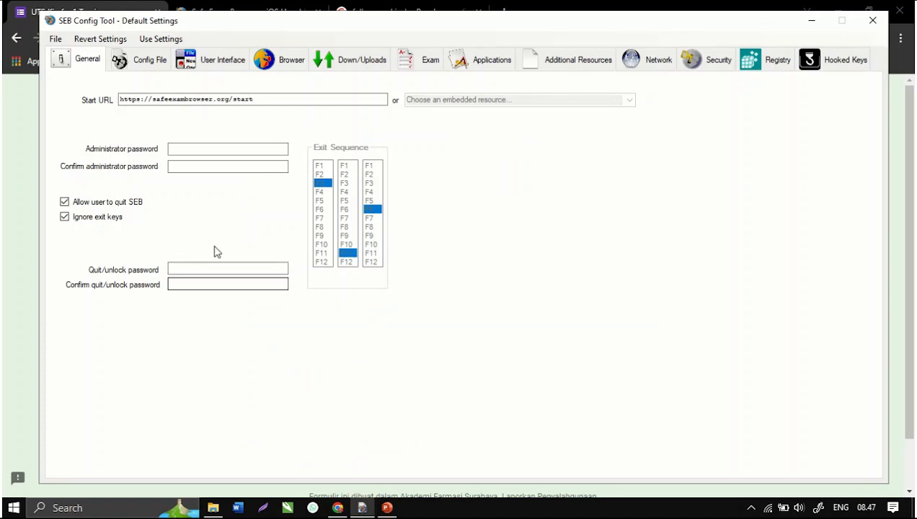
pyautogui.click(188, 101)
pyautogui.doubleClick(188, 102)
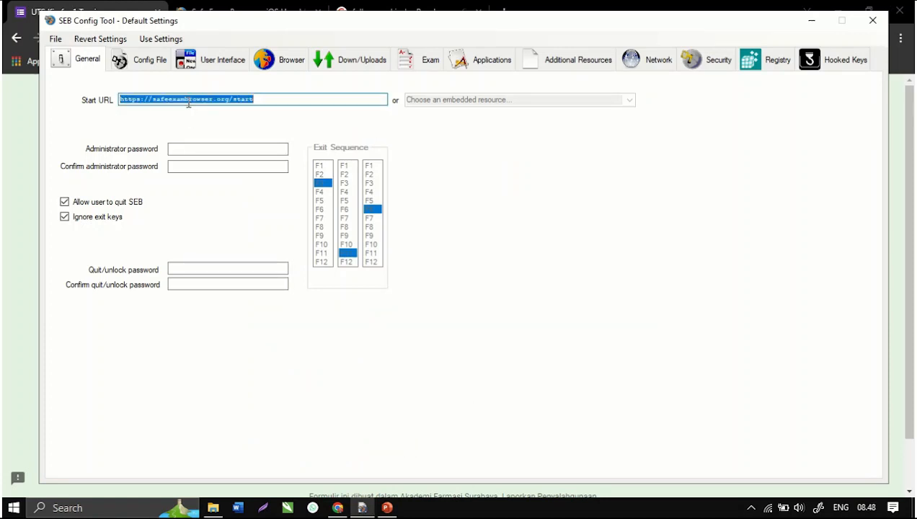
pyautogui.hotkey('ctrl', 'v')
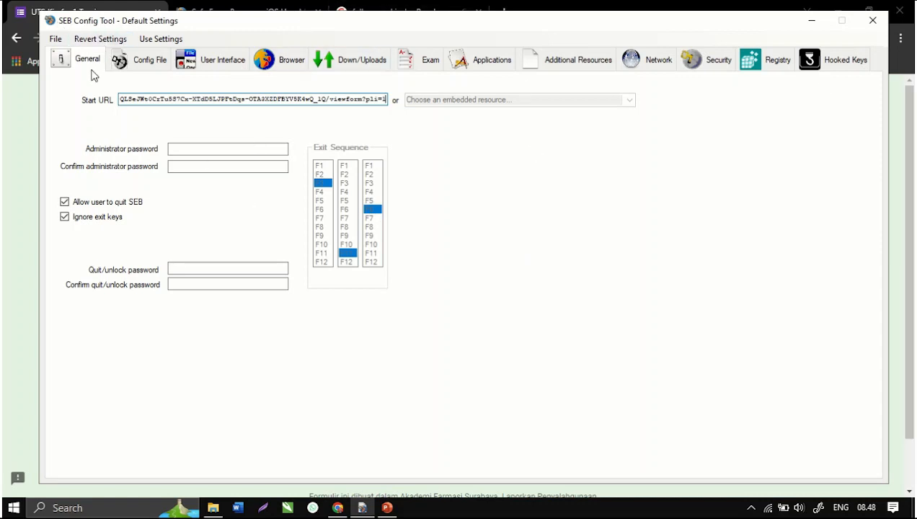
# Step: Enter the administrator password in the general settings and repeat it in the confirmation field
pyautogui.click(183, 147)
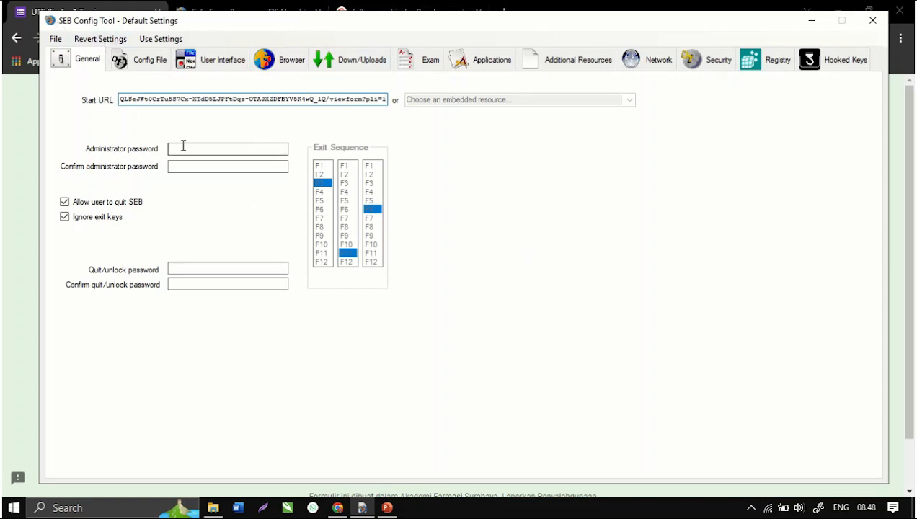
pyautogui.click(186, 149)
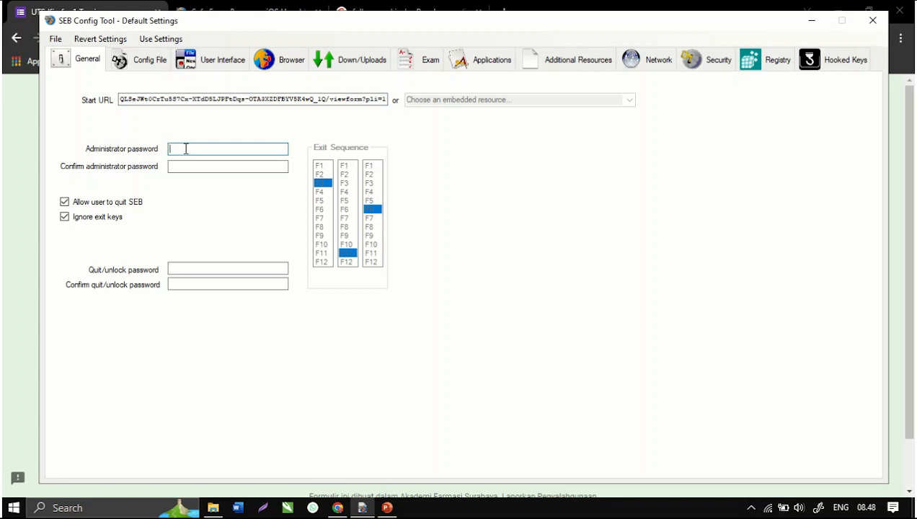
pyautogui.write('1')
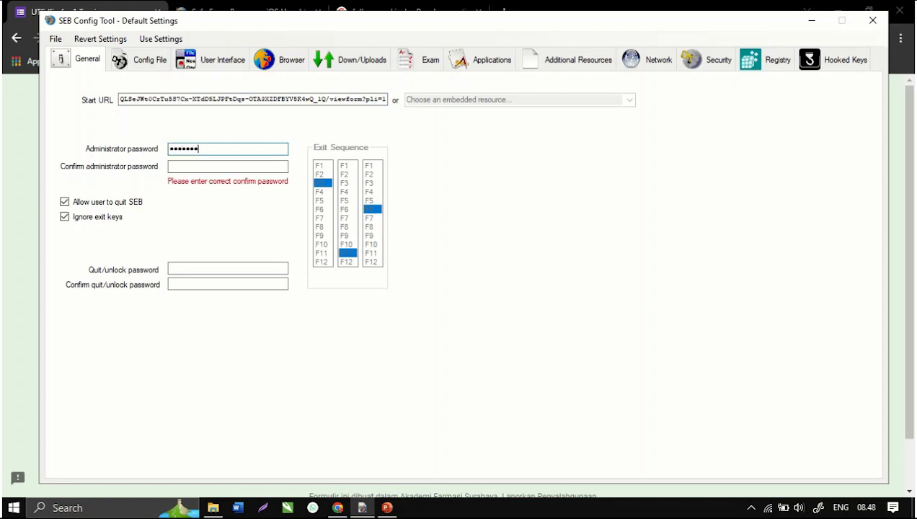
pyautogui.click(202, 165)
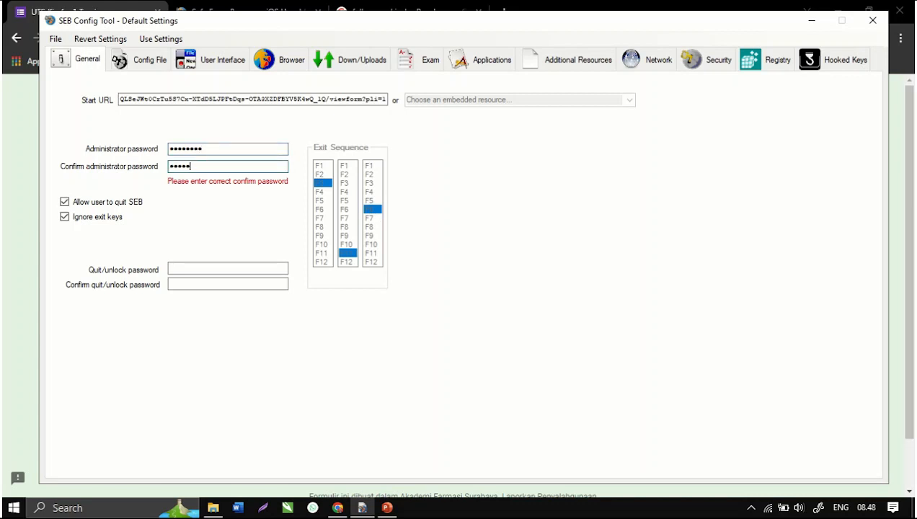
pyautogui.write('1')
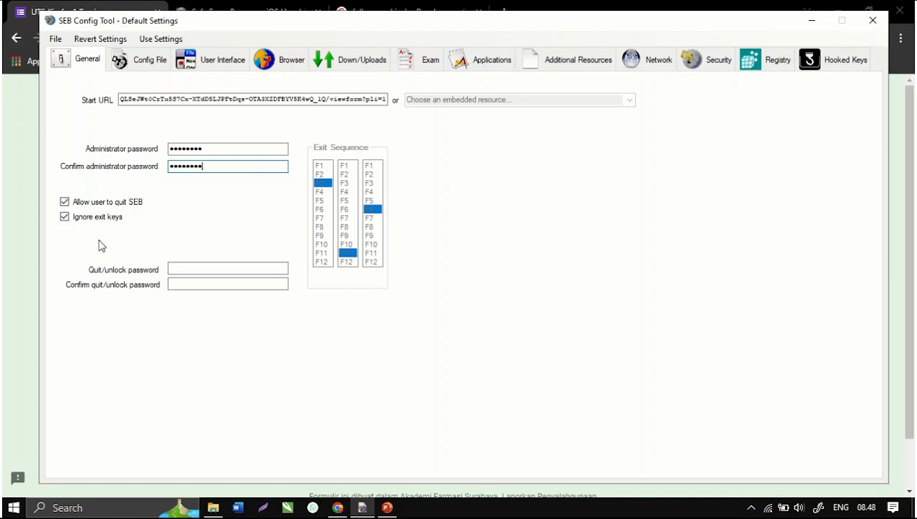
# Step: Try switching off Allow user to quit SEB and Ignore exit keys, and switch both options back on
pyautogui.click(65, 203)
pyautogui.click(65, 203)
pyautogui.click(65, 218)
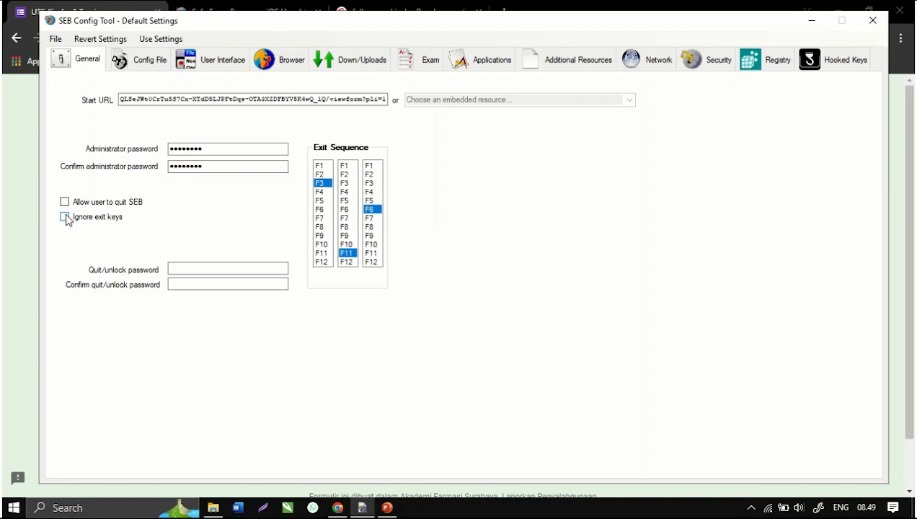
pyautogui.click(65, 217)
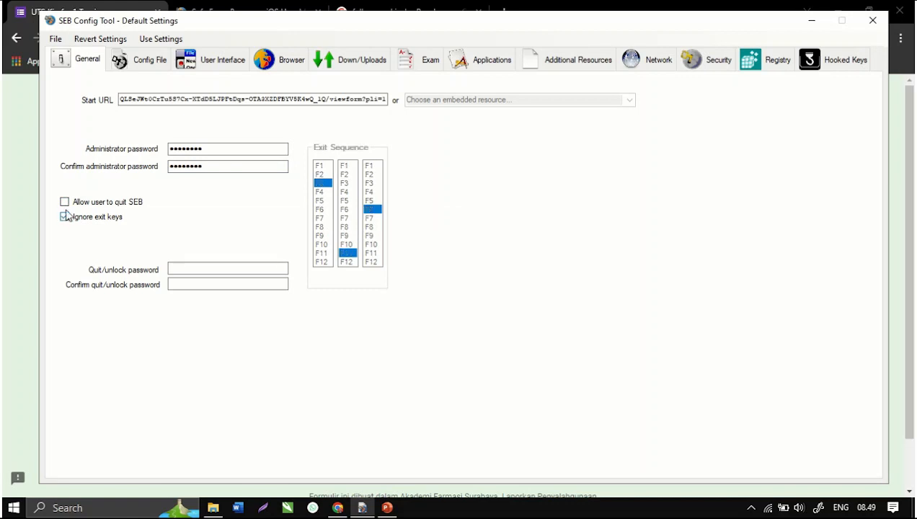
pyautogui.click(64, 202)
# Step: Enter the quit/unlock password for the exam and repeat it in the confirmation field
pyautogui.click(204, 269)
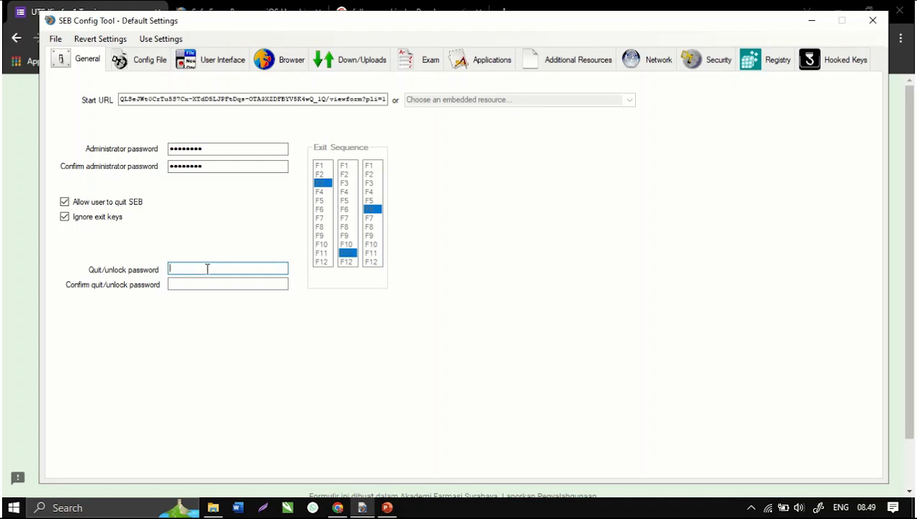
pyautogui.write('1')
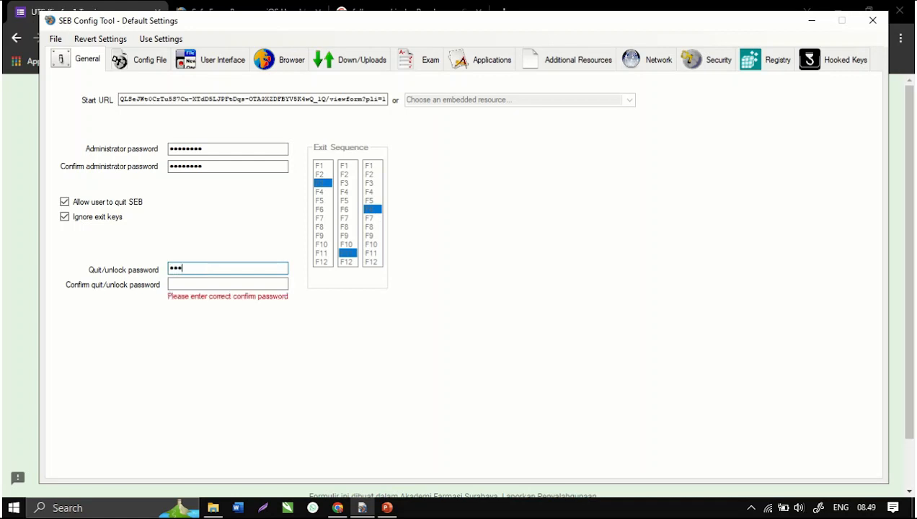
pyautogui.click(208, 284)
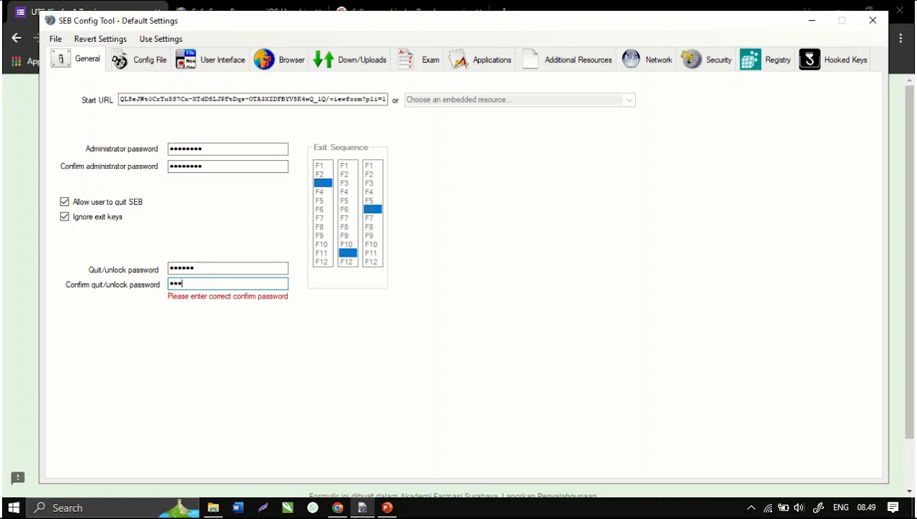
pyautogui.write('••••••')
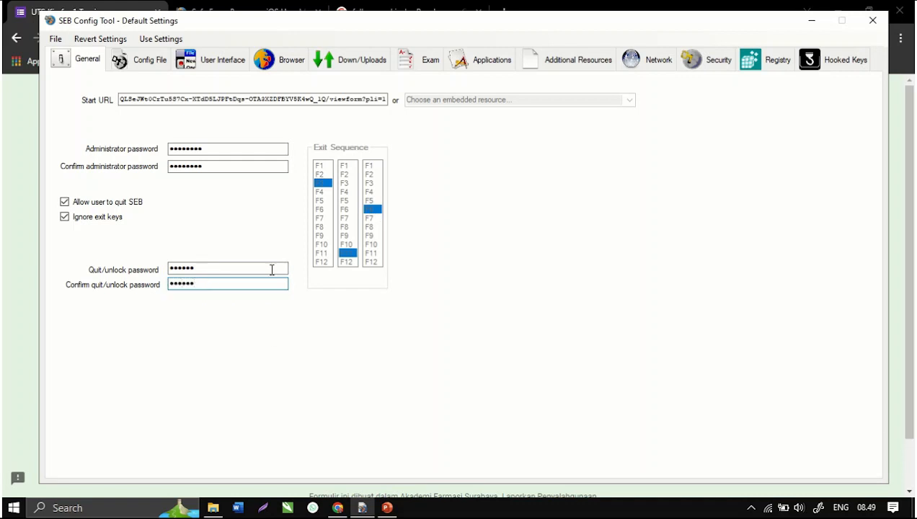
# Step: Protect the configuration file for starting an exam by entering the settings password and confirming it
pyautogui.click(160, 59)
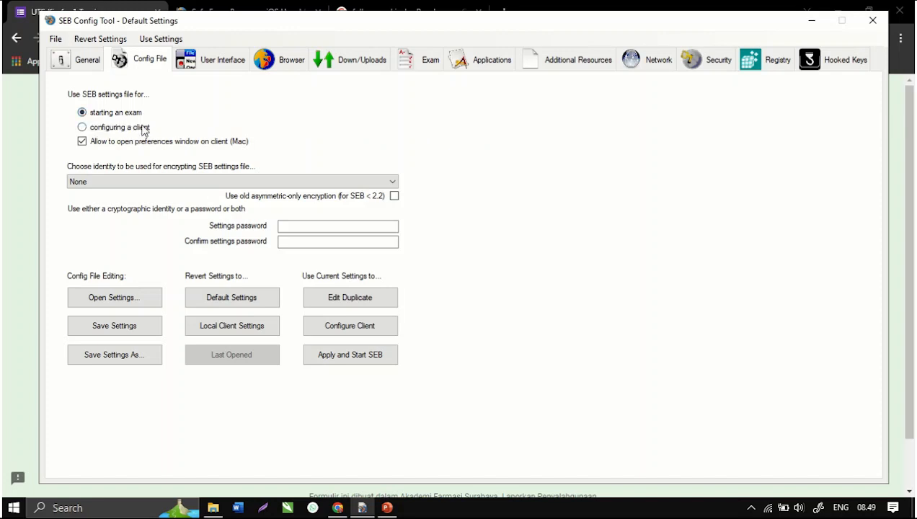
pyautogui.click(82, 129)
pyautogui.click(320, 227)
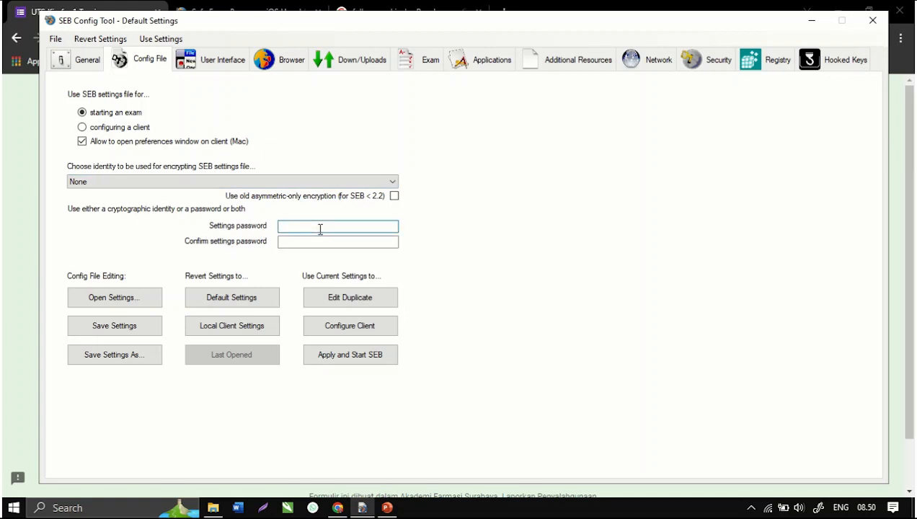
pyautogui.write('a')
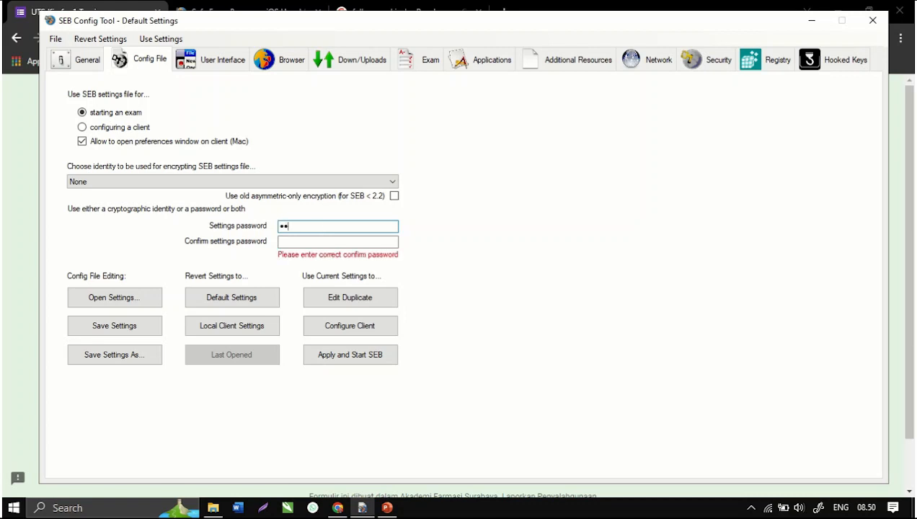
pyautogui.click(342, 242)
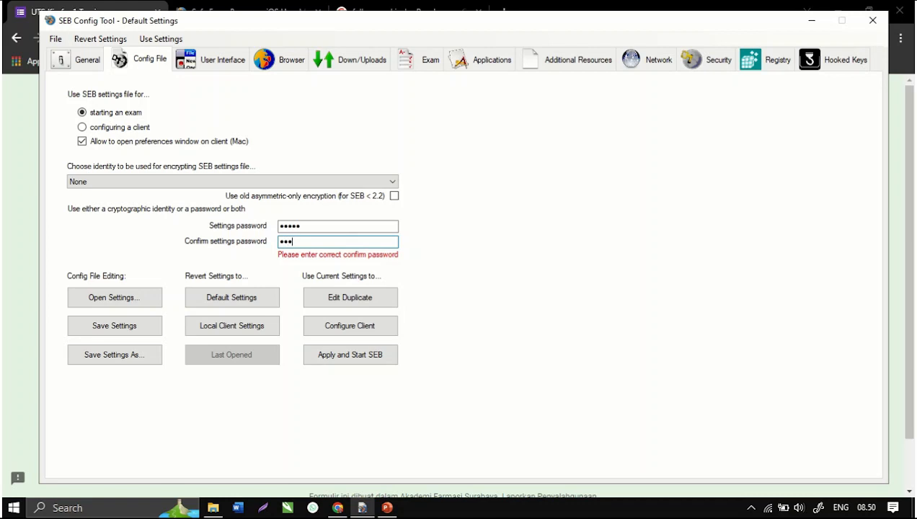
pyautogui.write('aaaaa')
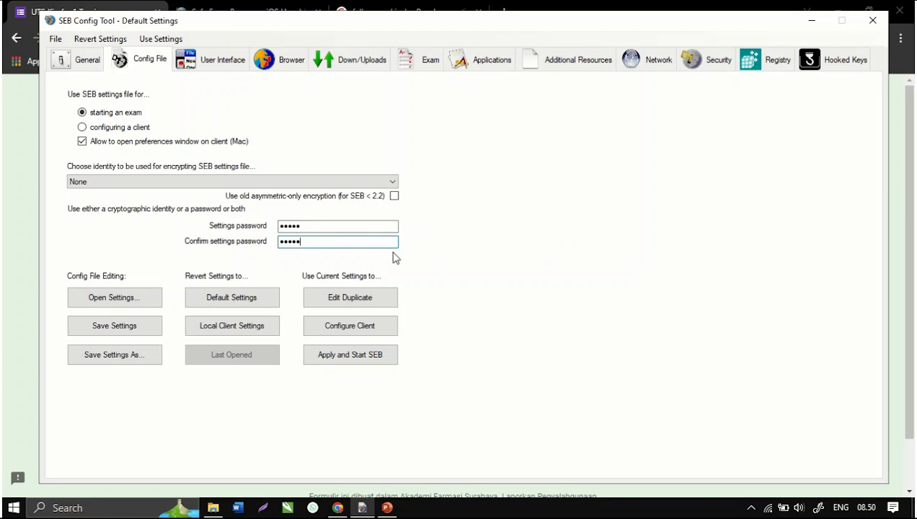
# Step: Look over the UTS Kimfar 1 Teori form's fields in Chrome and return to SEB Config Tool
pyautogui.moveTo(41, 5)
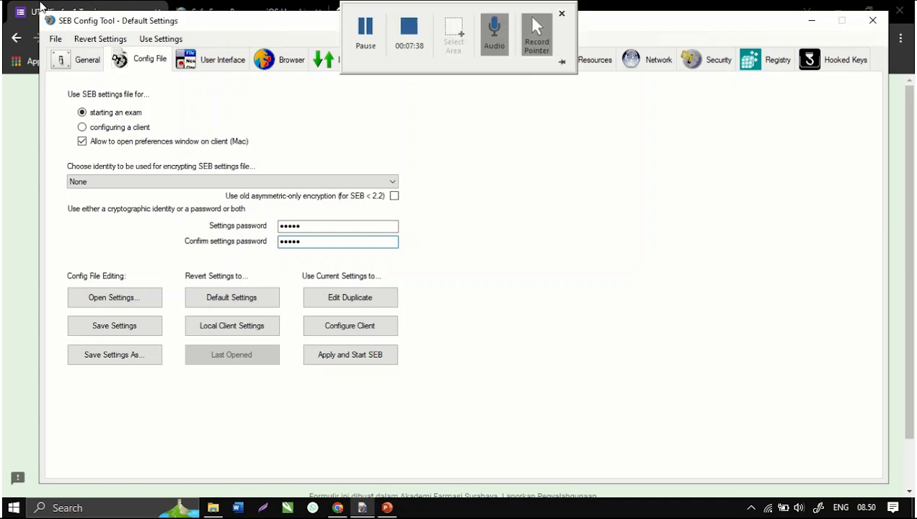
pyautogui.click(57, 10)
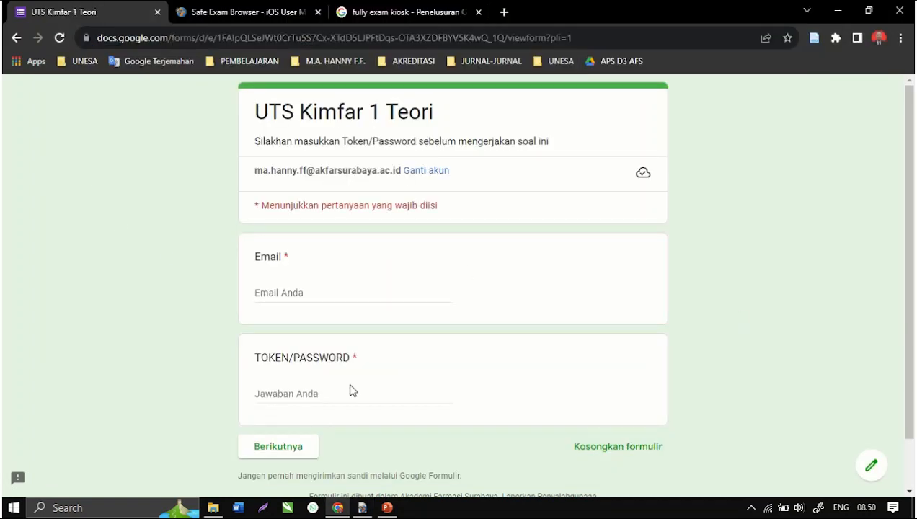
pyautogui.scroll(-2, 555, 301)
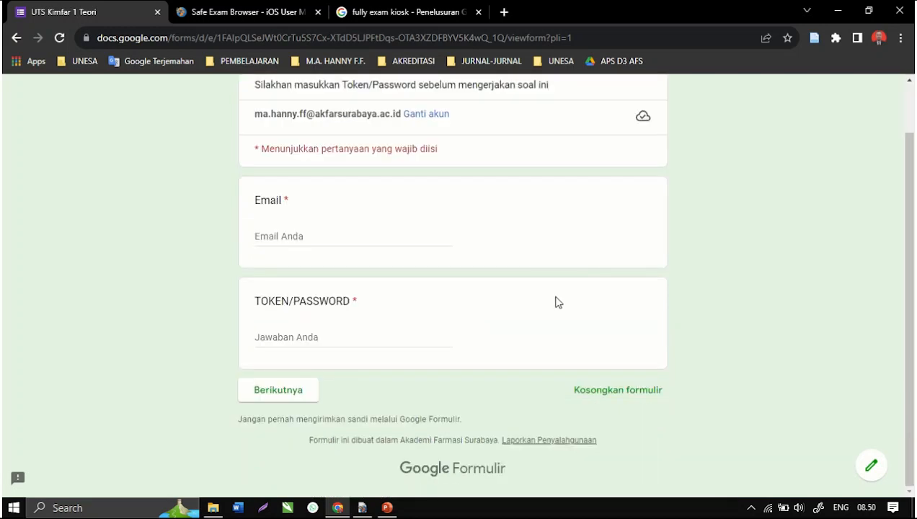
pyautogui.scroll(2, 489, 279)
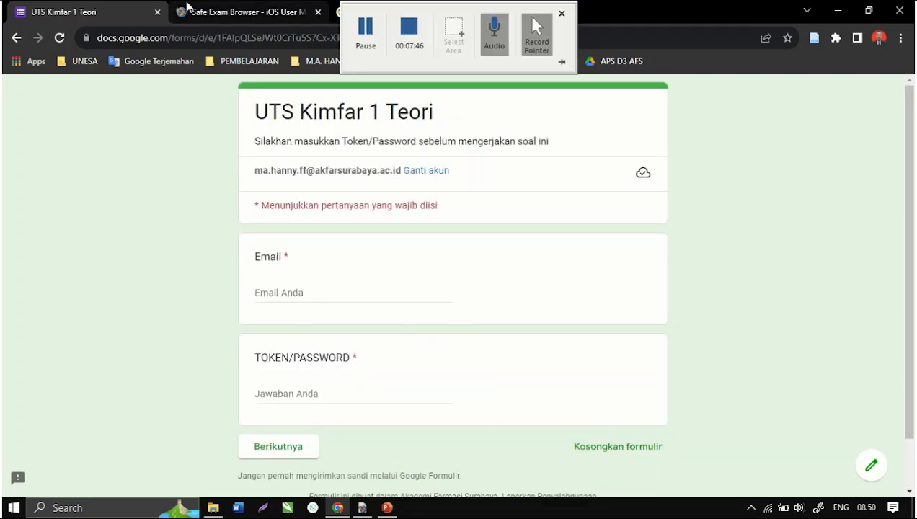
pyautogui.click(362, 507)
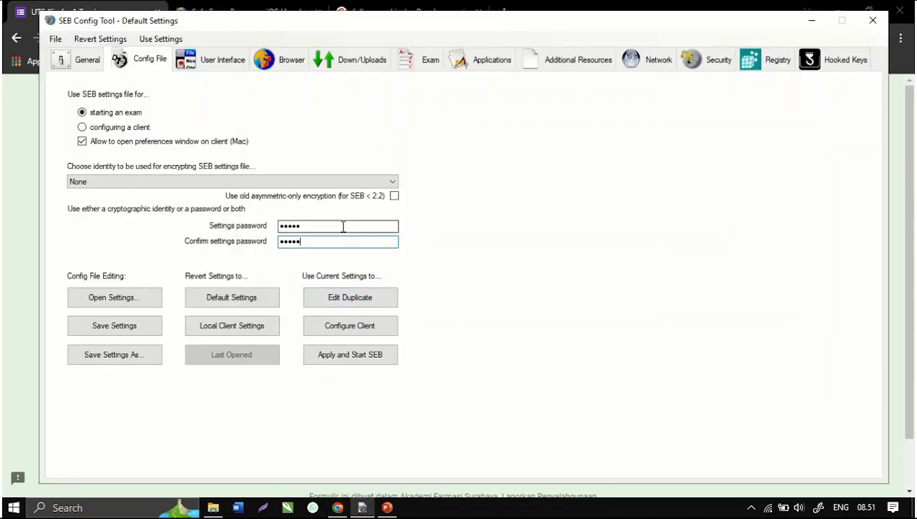
# Step: Save the settings as a new SEB config file named "TES SEB baru" in the Downloads folder
pyautogui.click(55, 38)
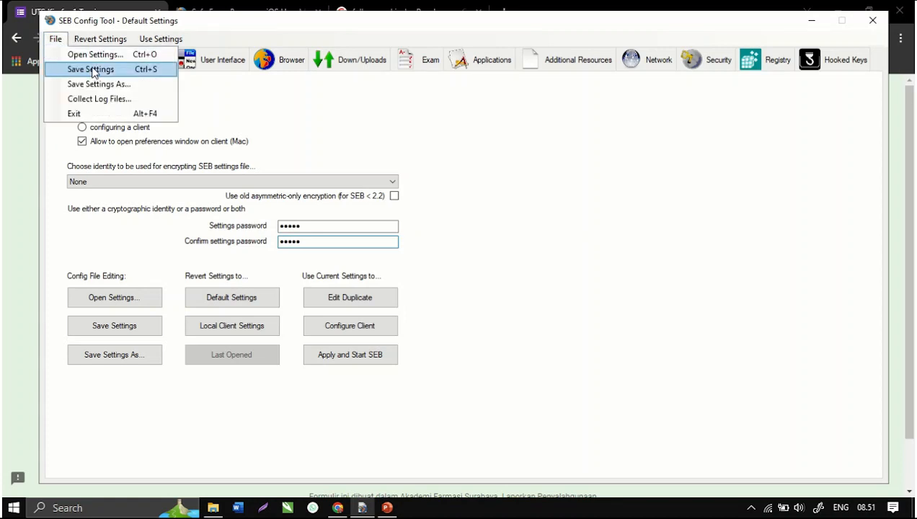
pyautogui.moveTo(100, 39)
pyautogui.click(55, 38)
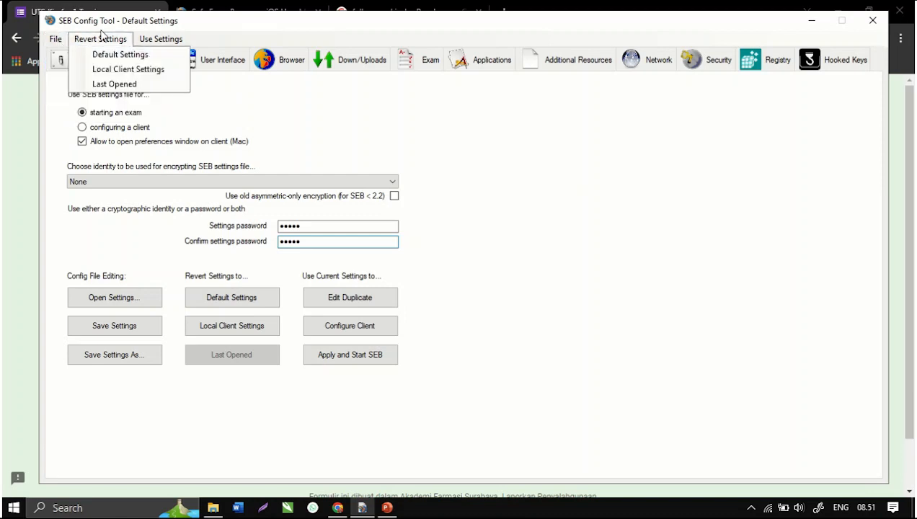
pyautogui.moveTo(175, 38)
pyautogui.moveTo(55, 38)
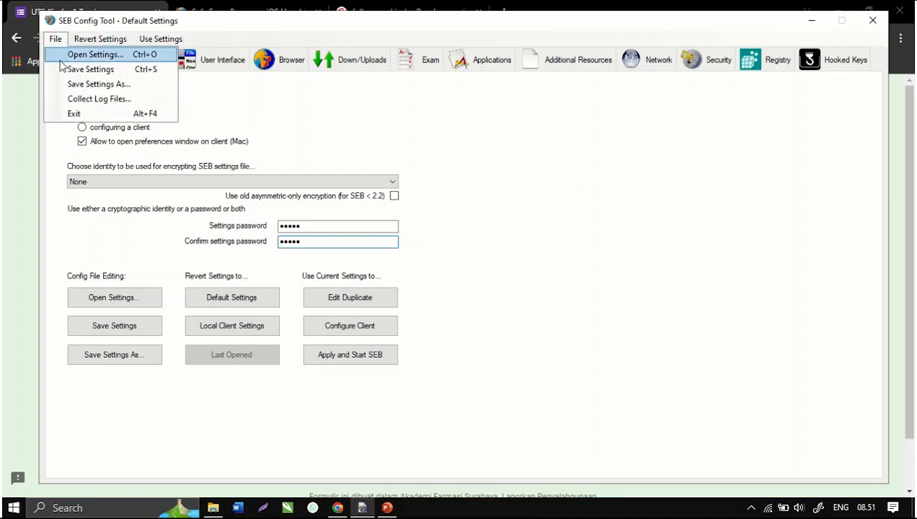
pyautogui.click(75, 85)
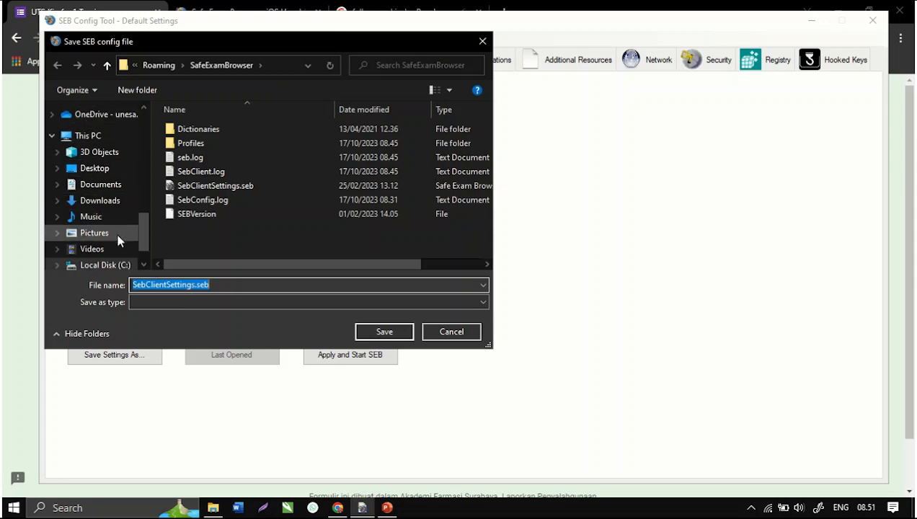
pyautogui.click(99, 200)
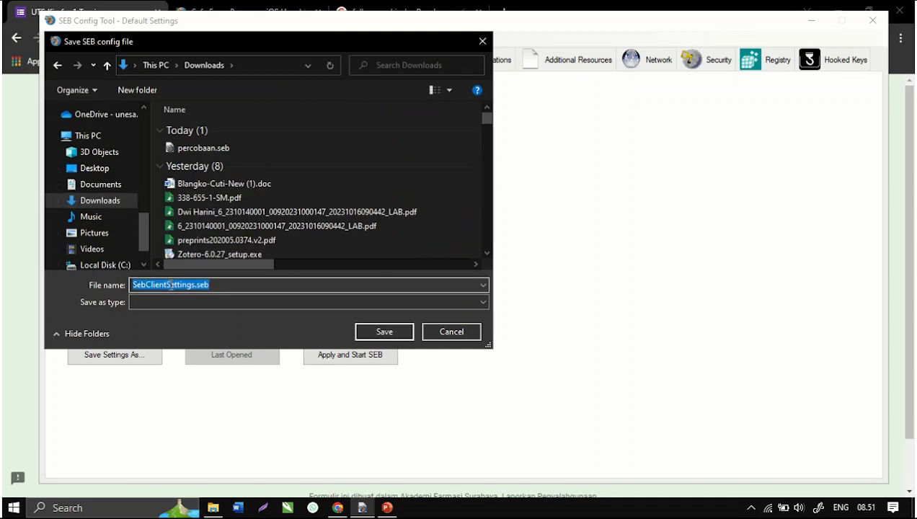
pyautogui.write('TES')
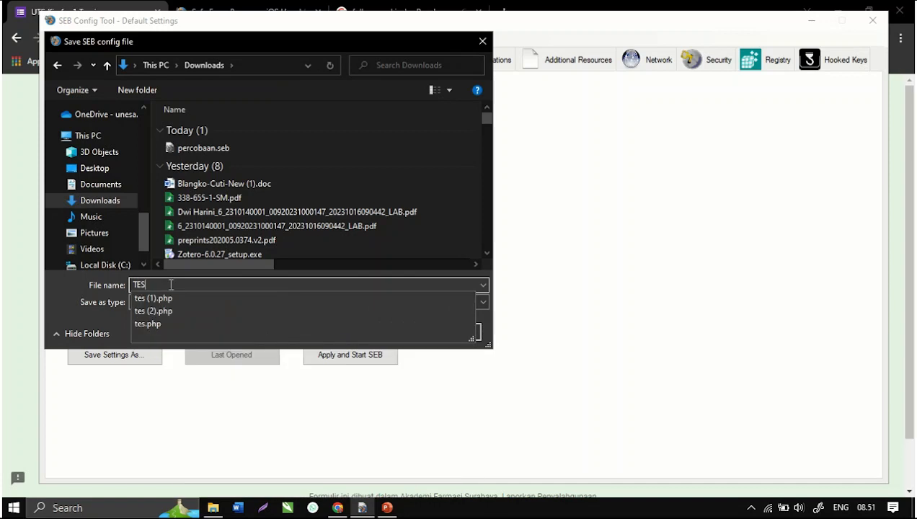
pyautogui.write('SEB baru')
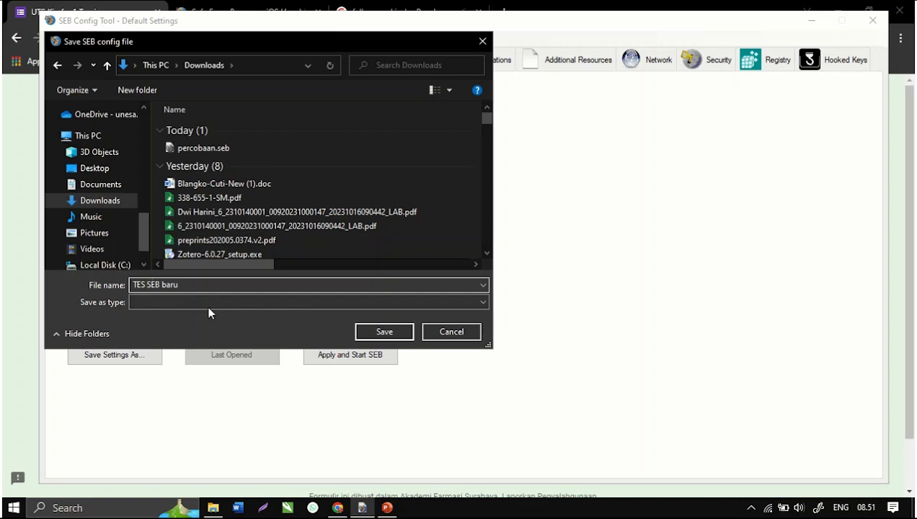
pyautogui.click(388, 336)
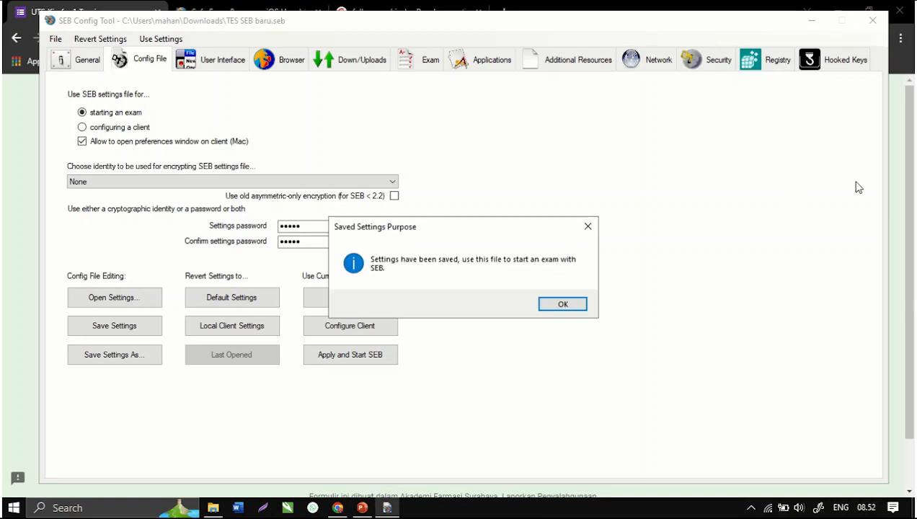
# Step: Dismiss the saved-settings notice and close SEB Config Tool
pyautogui.click(588, 228)
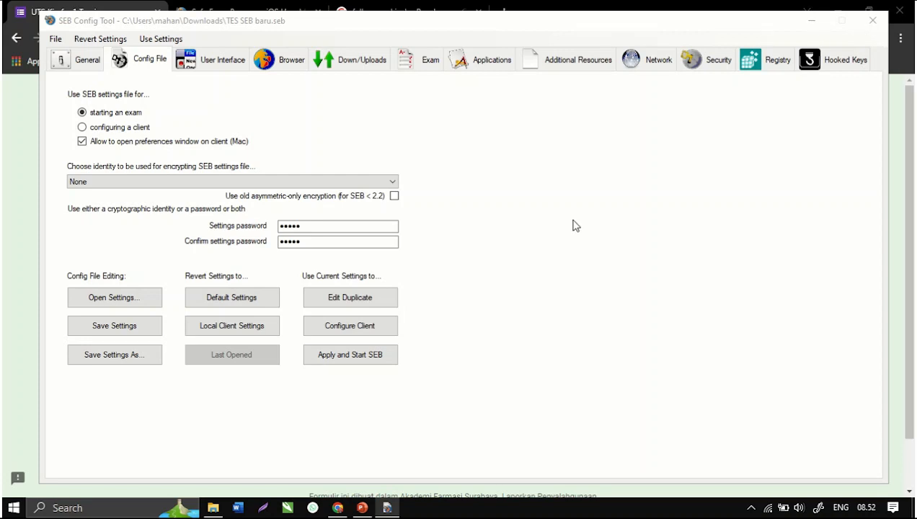
pyautogui.click(862, 29)
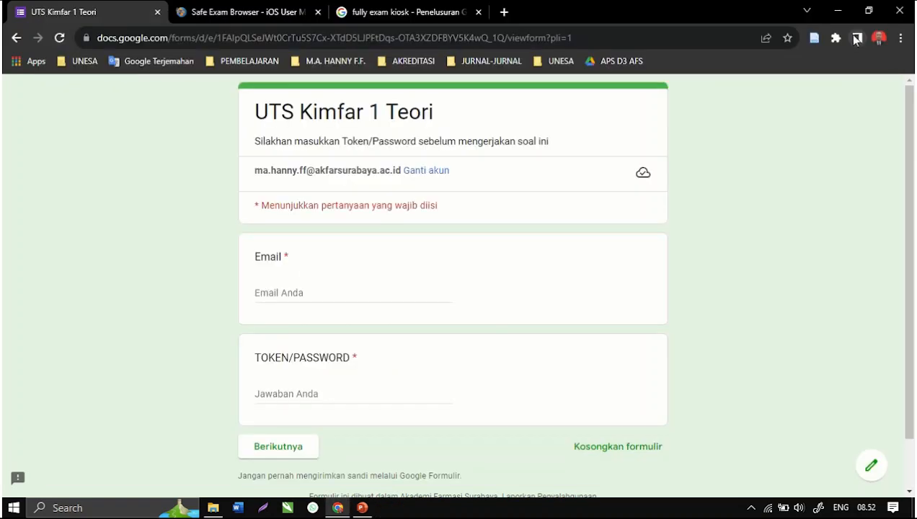
# Step: Switch to File Explorer, launch TES SEB baru.seb from the Downloads folder, and submit the settings password to load the exam
pyautogui.click(213, 507)
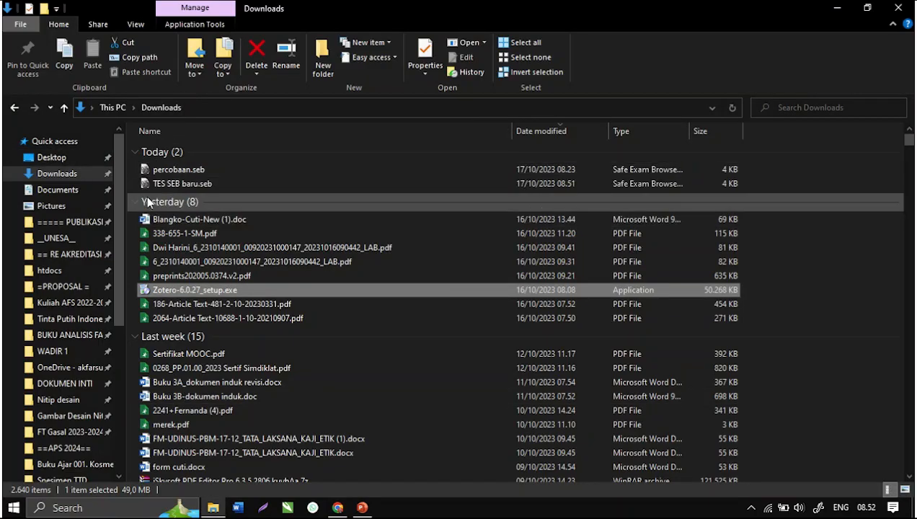
pyautogui.click(173, 190)
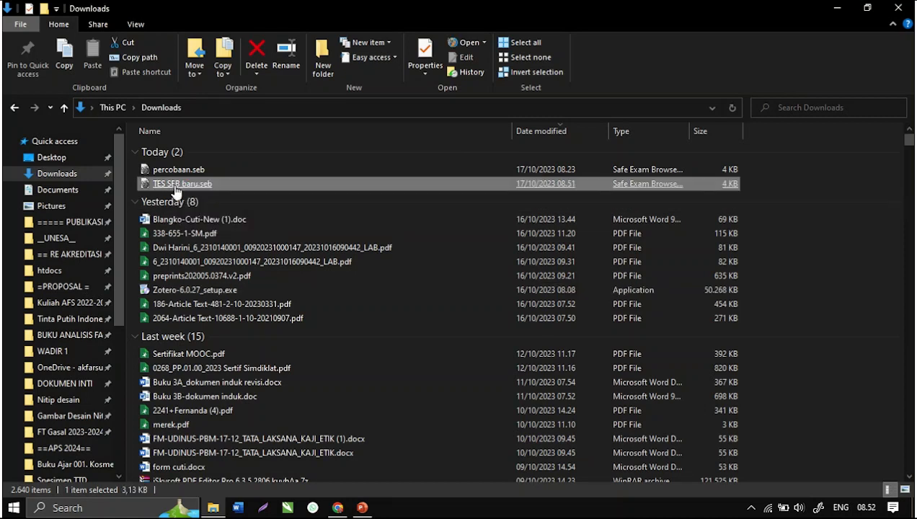
pyautogui.doubleClick(175, 186)
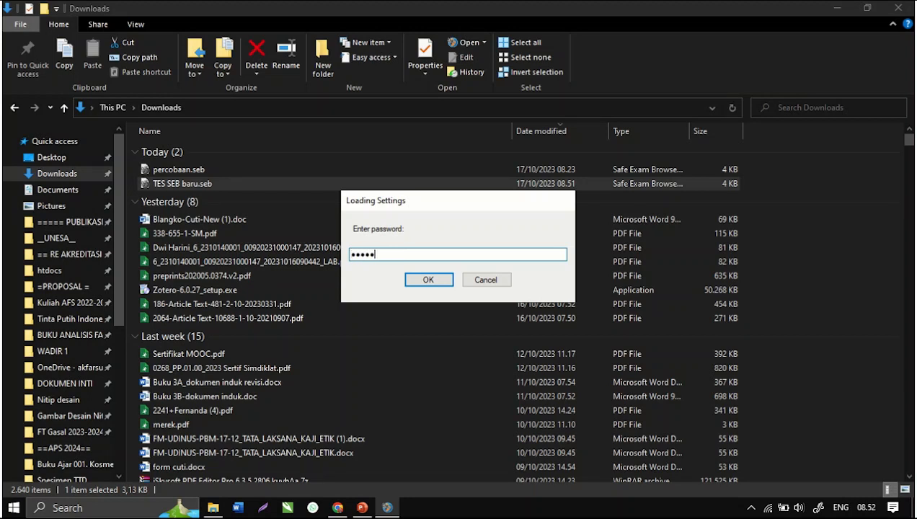
pyautogui.click(437, 279)
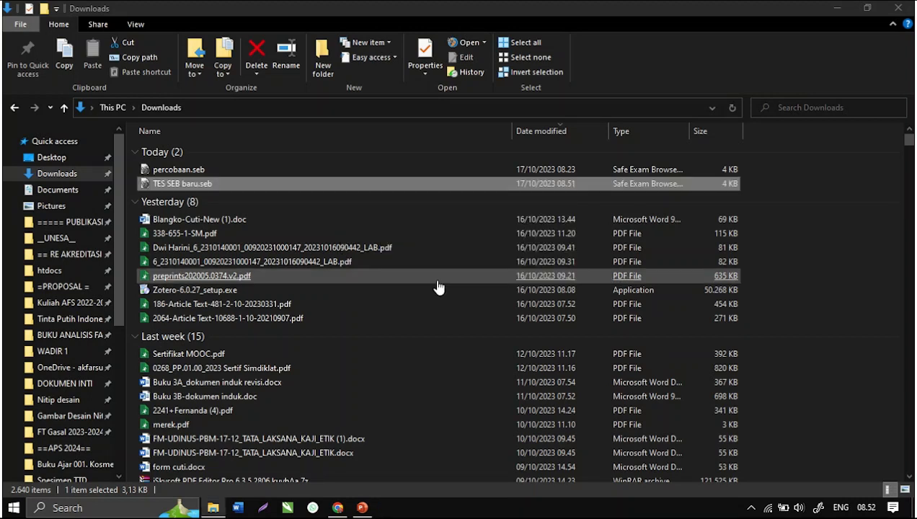